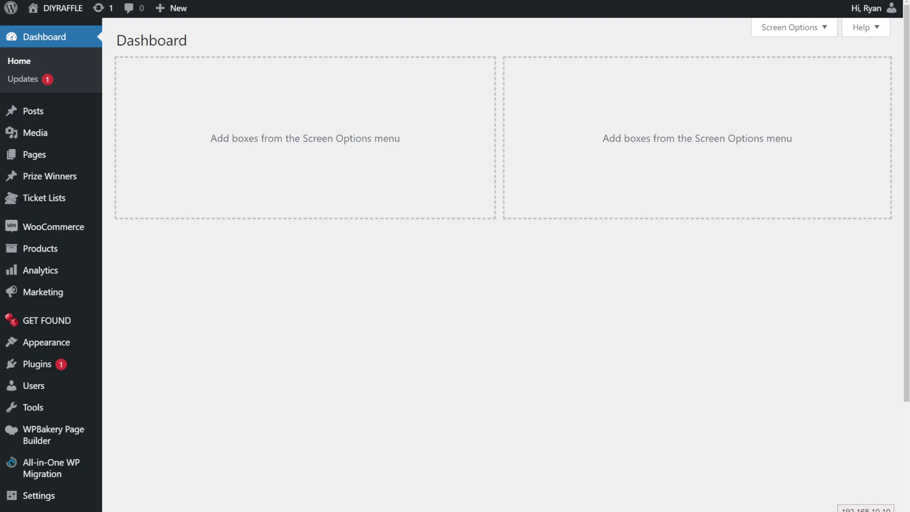
Search the plugin directory for TeraWallet, and install and activate the TeraWallet – For WooCommerce plugin
mouse_move(38, 365)
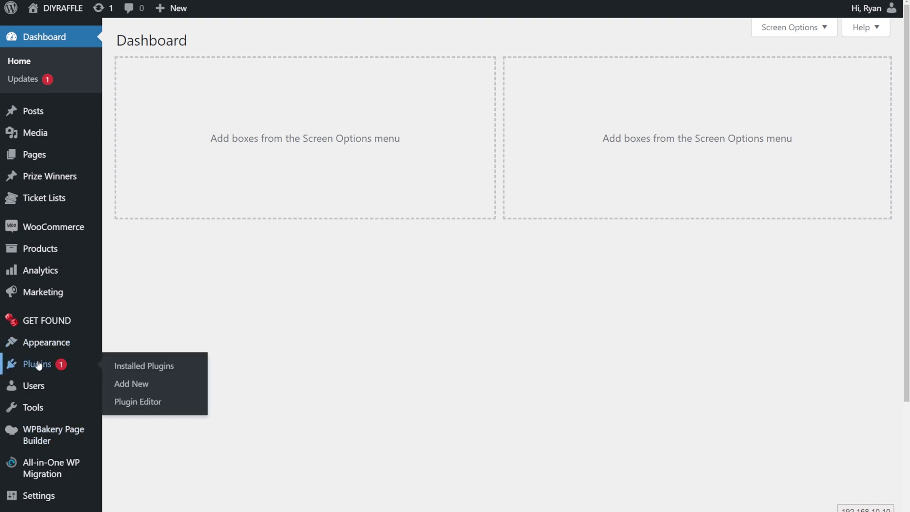
click(134, 385)
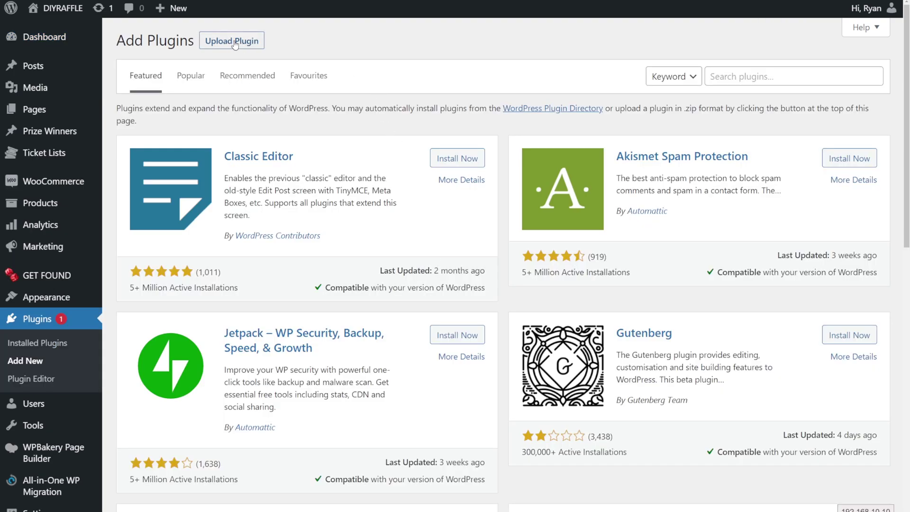
click(731, 77)
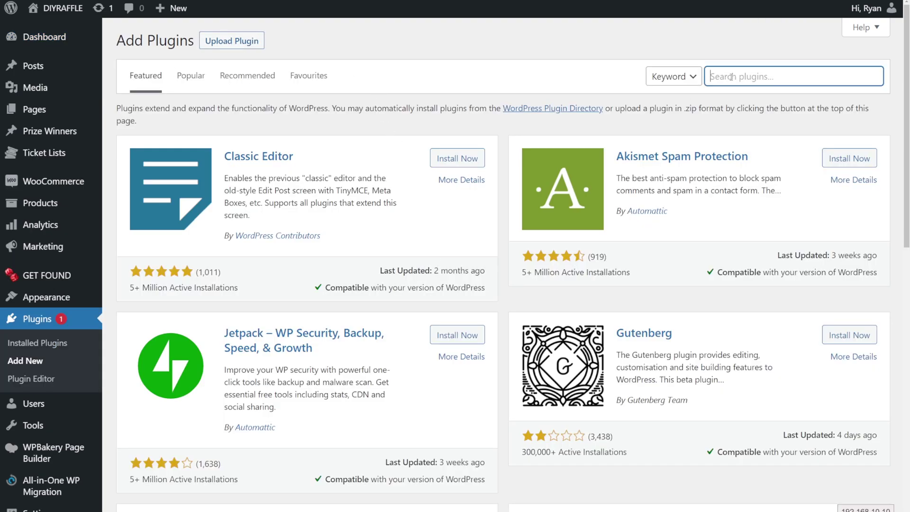
text(TeraWallet)
drag(710, 75, 726, 76)
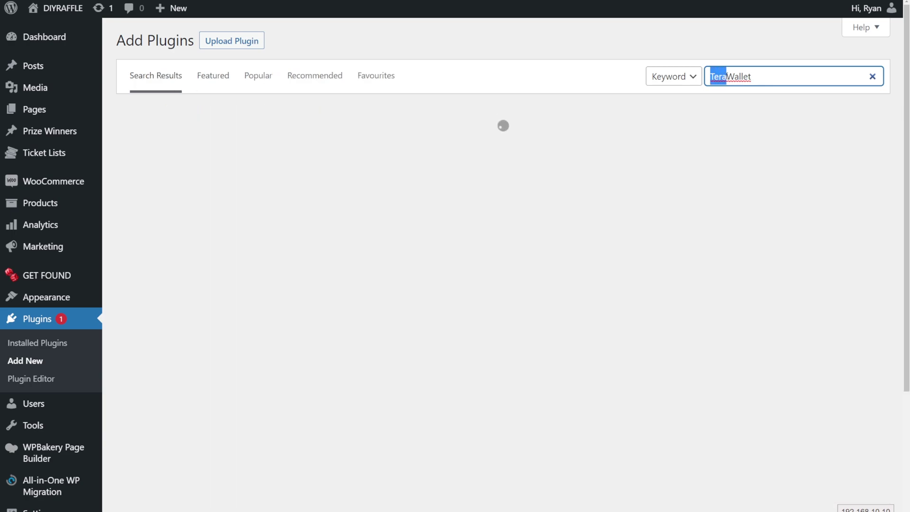
click(731, 76)
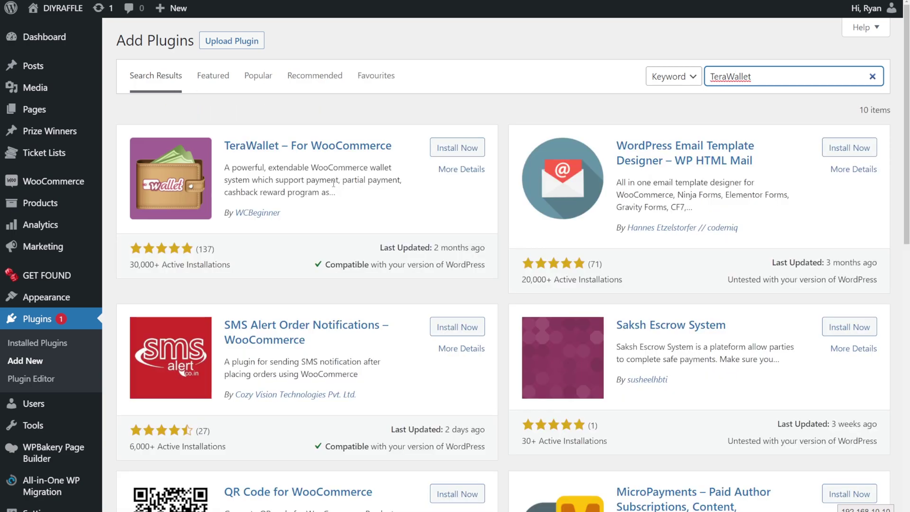
click(457, 149)
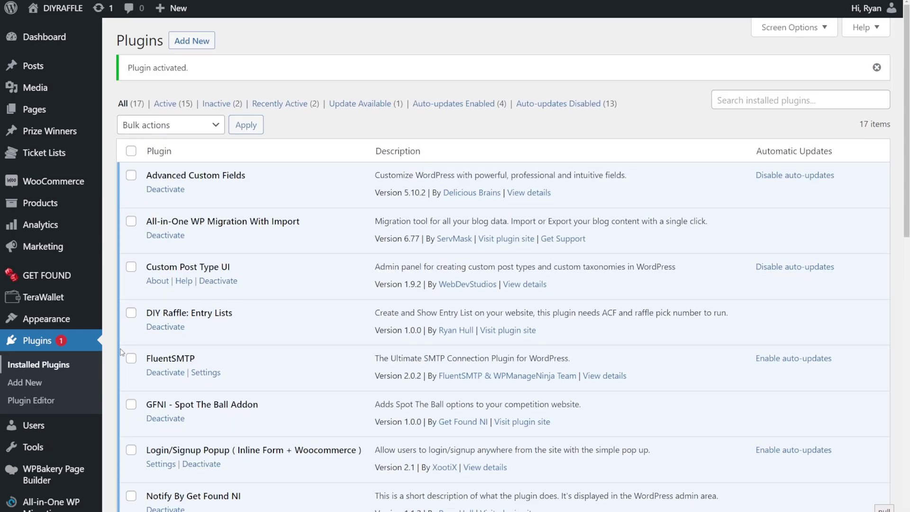
Open TeraWallet's general settings and check the rechargeable product title
mouse_move(33, 301)
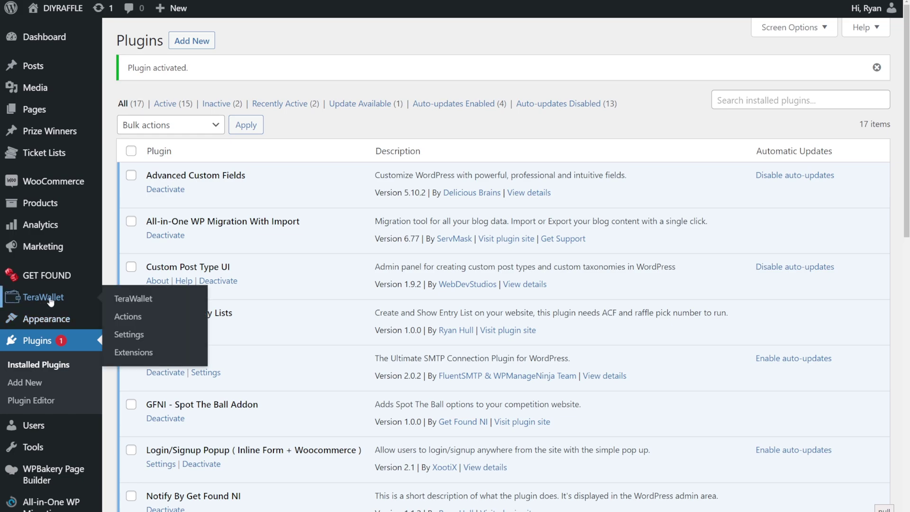
click(135, 333)
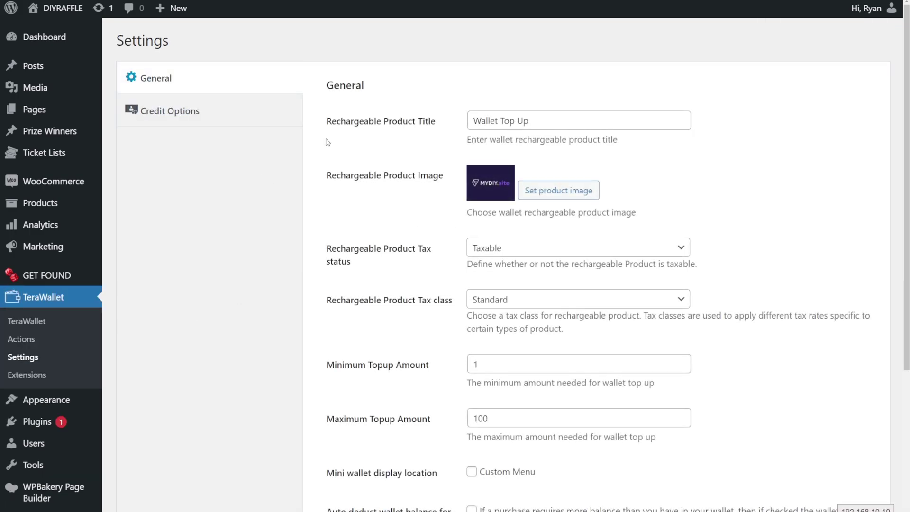
drag(474, 121, 529, 122)
click(502, 121)
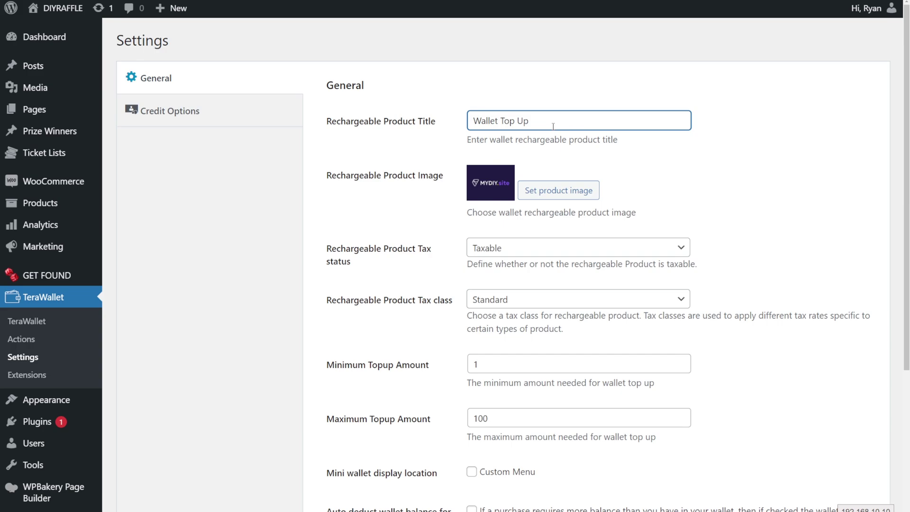
triple_click(503, 120)
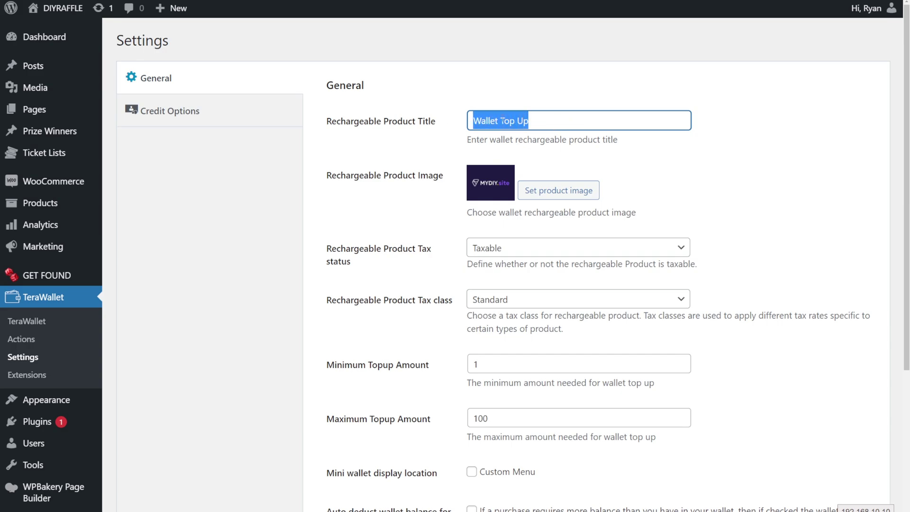
click(564, 119)
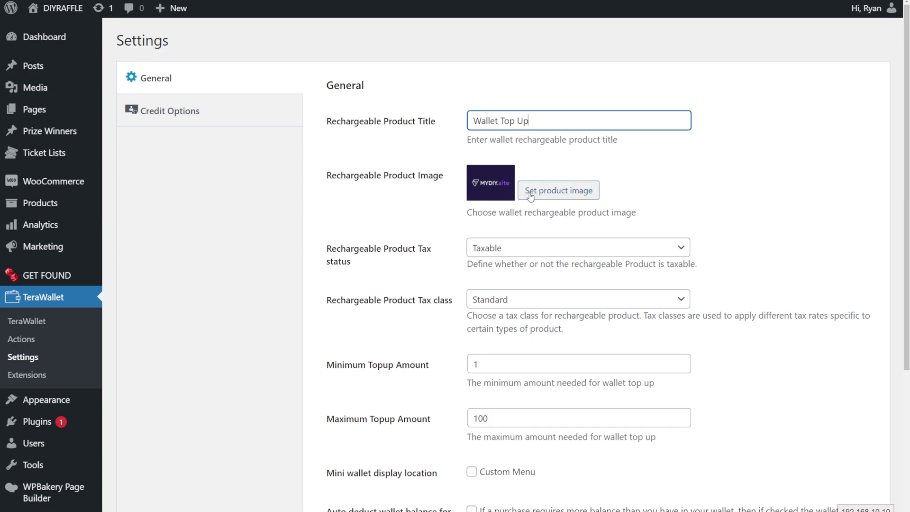
Set the rechargeable product image to the MYDIY.site picture, screenshot.jpg, from the media library
click(572, 198)
click(112, 63)
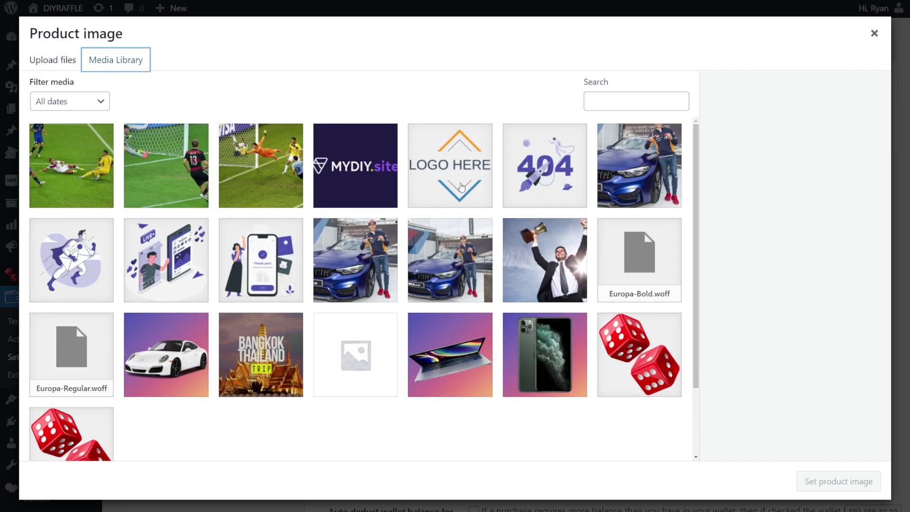
click(367, 170)
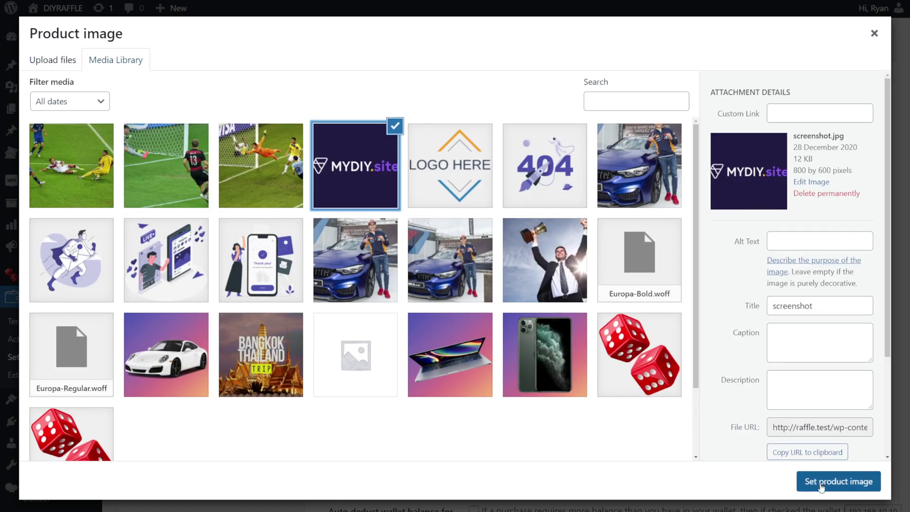
click(838, 480)
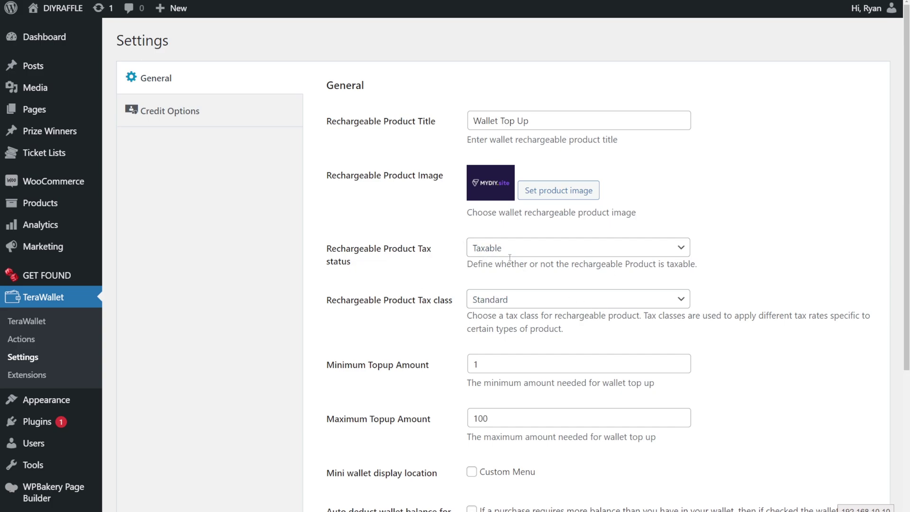
Set the wallet's minimum topup amount to 10
scroll(518, 309, down, 3)
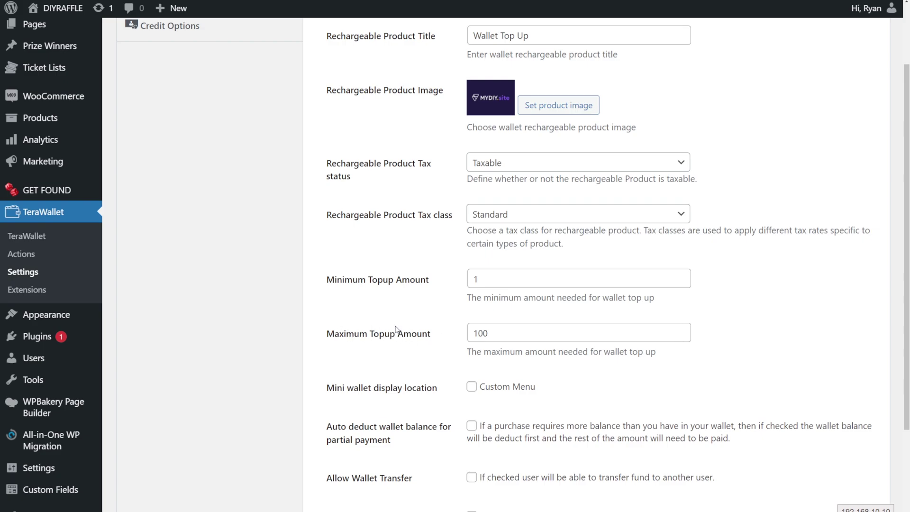
drag(501, 280, 444, 285)
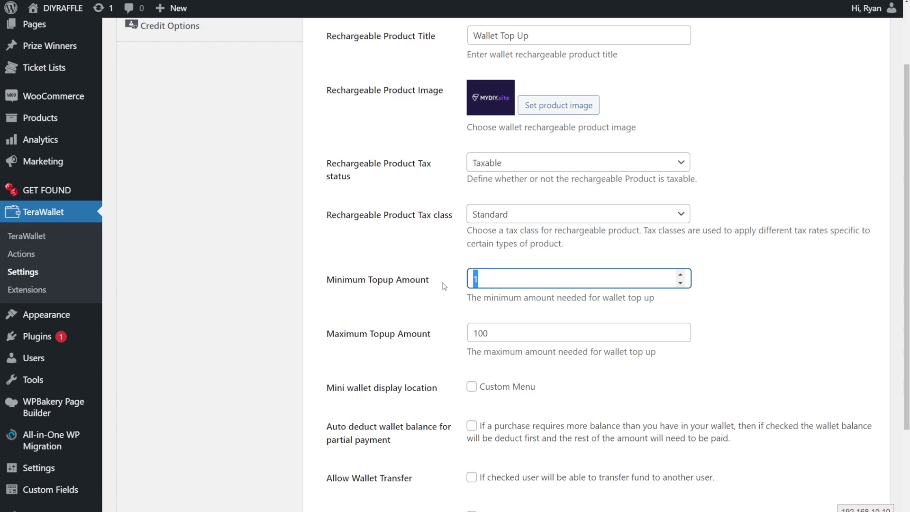
text(10)
drag(501, 333, 462, 335)
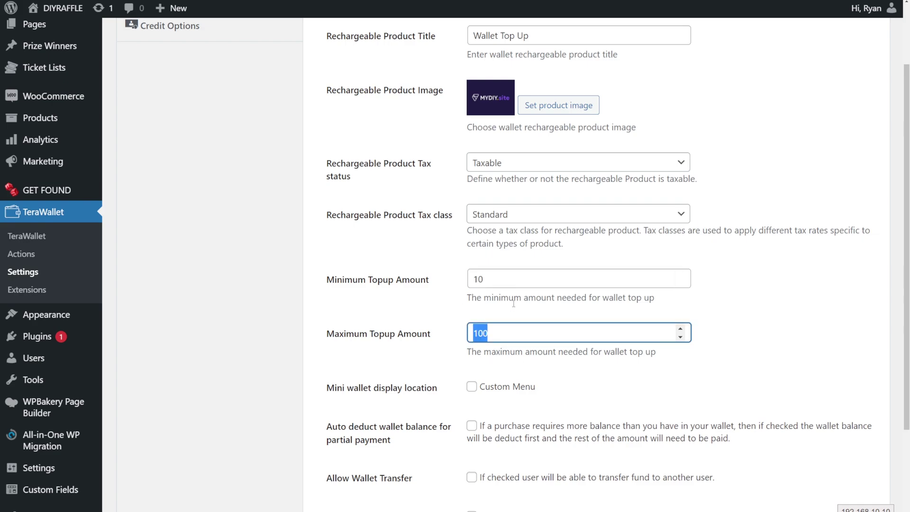
Set the wallet's minimum topup amount to 1 and its maximum topup amount to 1000
scroll(513, 304, down, 1)
drag(493, 236, 442, 241)
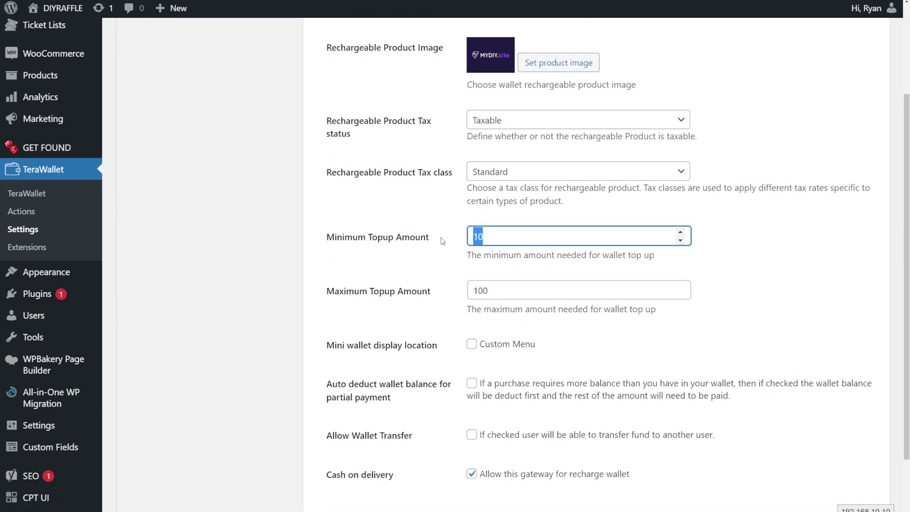
text(1)
drag(486, 290, 455, 289)
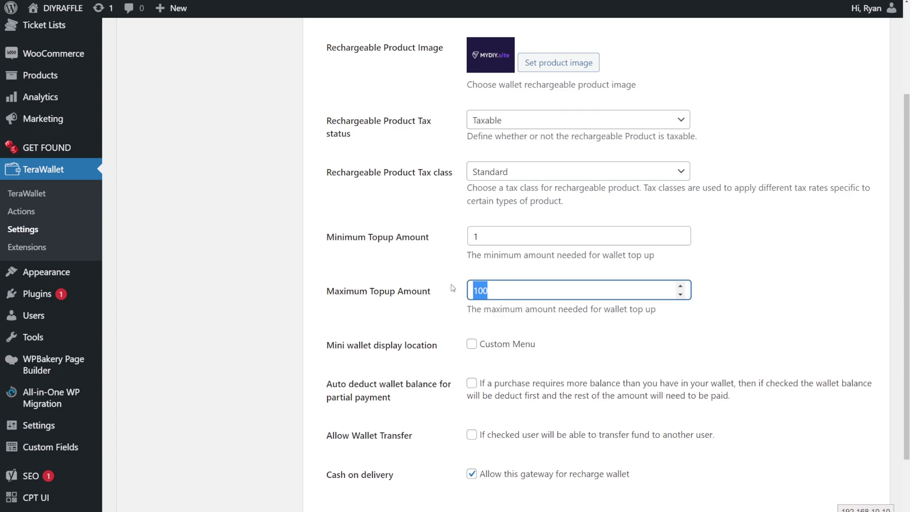
text(1000)
click(771, 312)
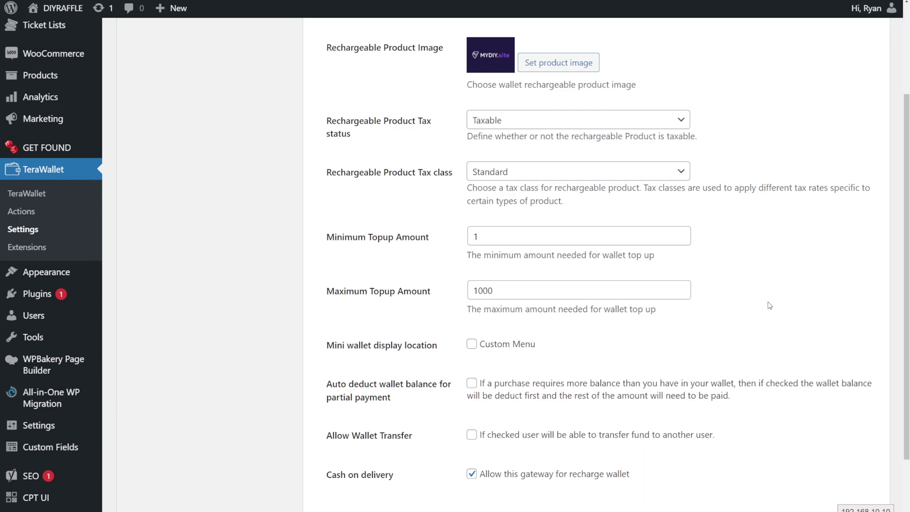
Review the remaining general wallet settings, including the cash on delivery gateway, and save the changes
scroll(770, 305, down, 2)
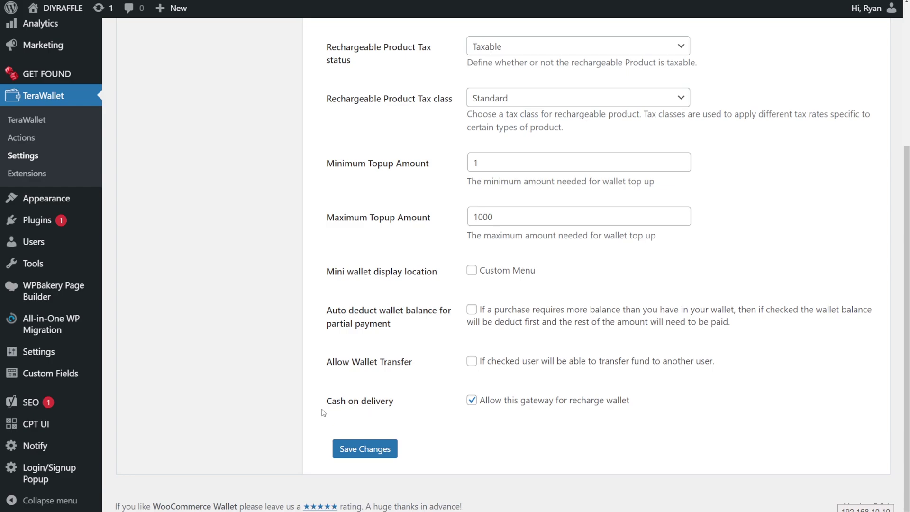
drag(327, 402, 433, 442)
click(439, 427)
scroll(577, 394, up, 5)
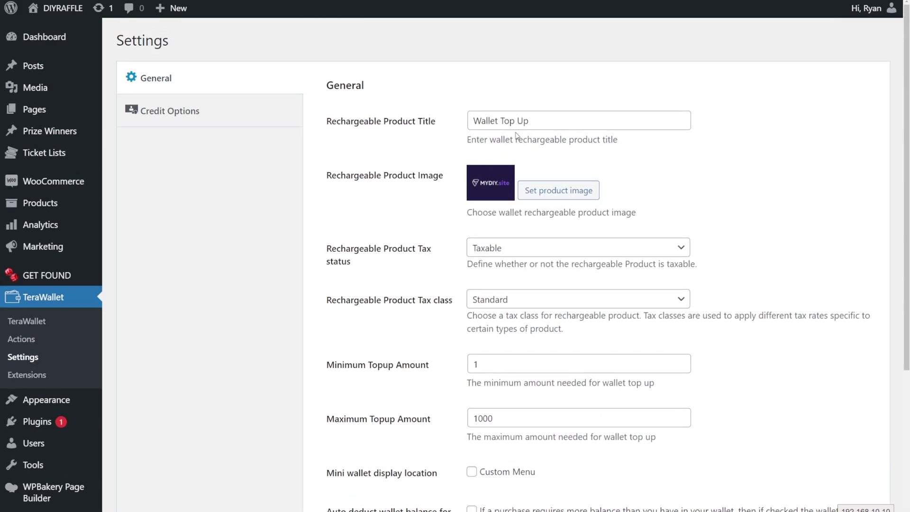
scroll(530, 142, down, 5)
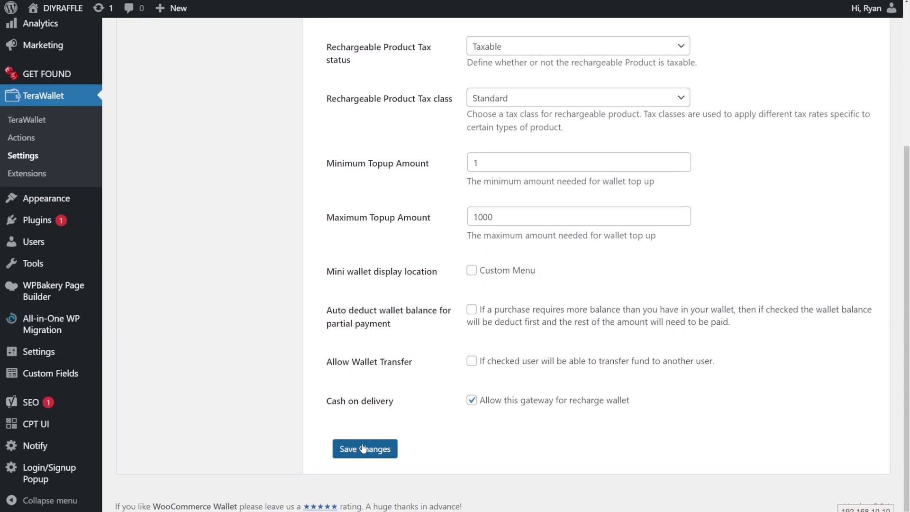
click(363, 447)
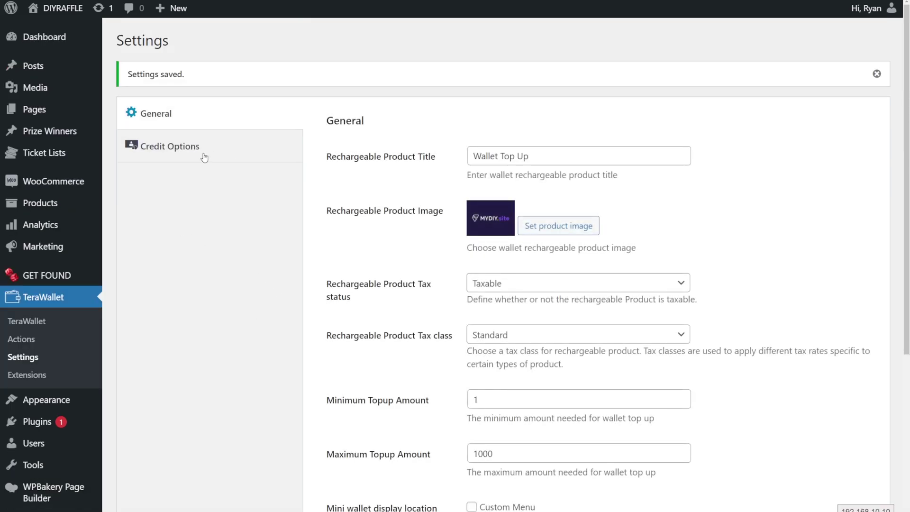
Enable the cashback reward program in the credit options, with percentage cashback and a cashback amount of 10
click(204, 158)
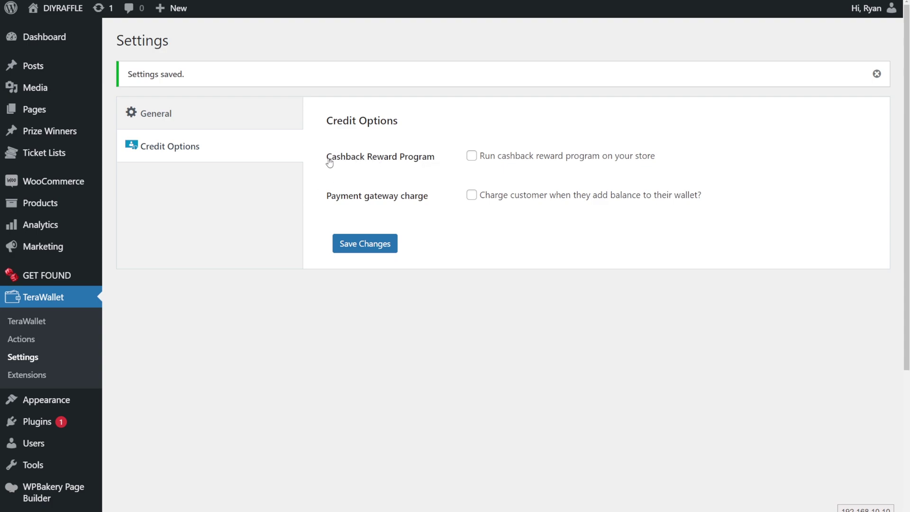
click(472, 156)
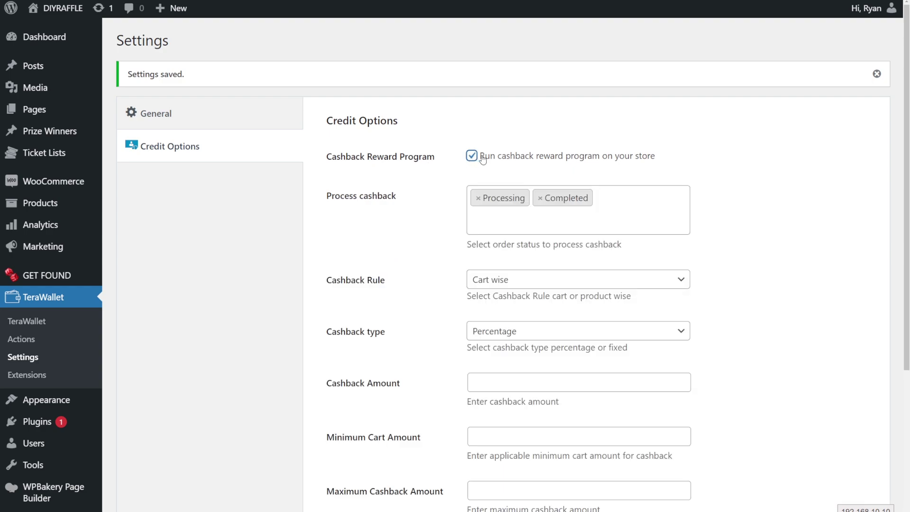
scroll(400, 184, down, 3)
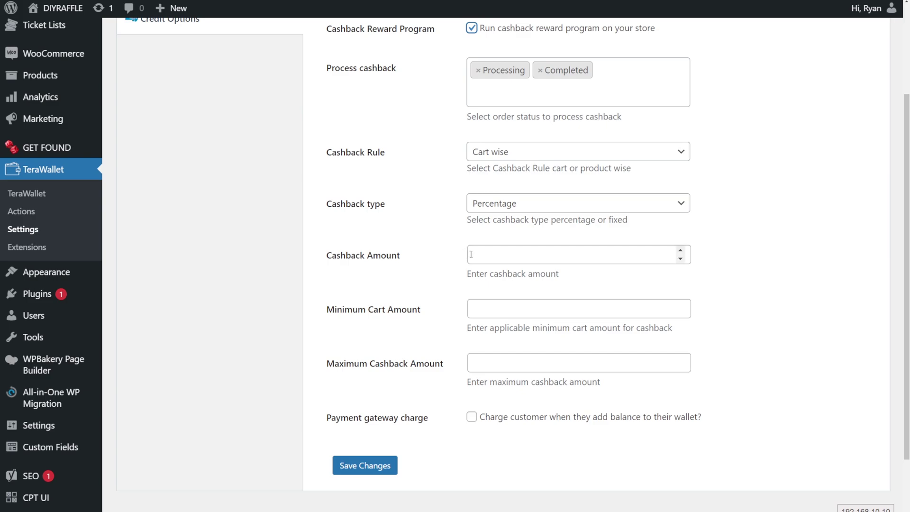
click(512, 256)
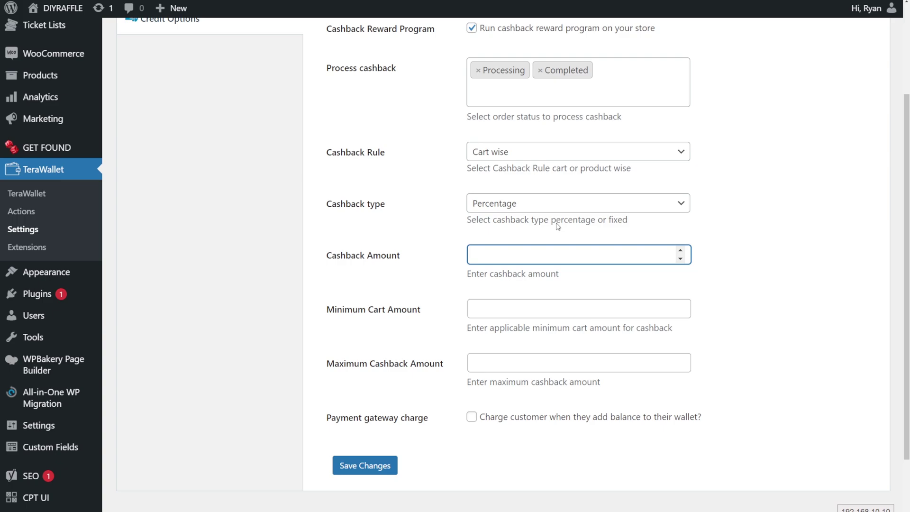
click(506, 207)
click(512, 211)
click(499, 251)
text(10)
click(400, 287)
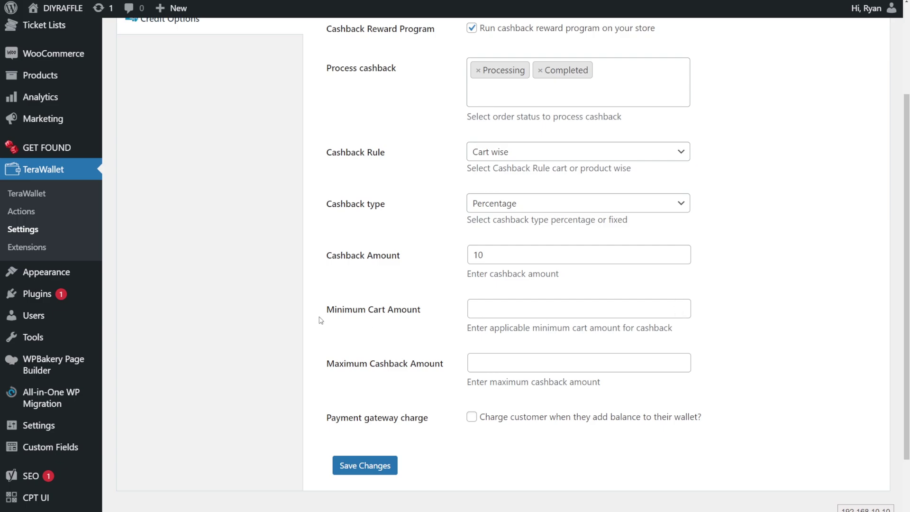
Set the minimum cart amount for cashback to 10 and the maximum cashback amount to 1000
click(521, 311)
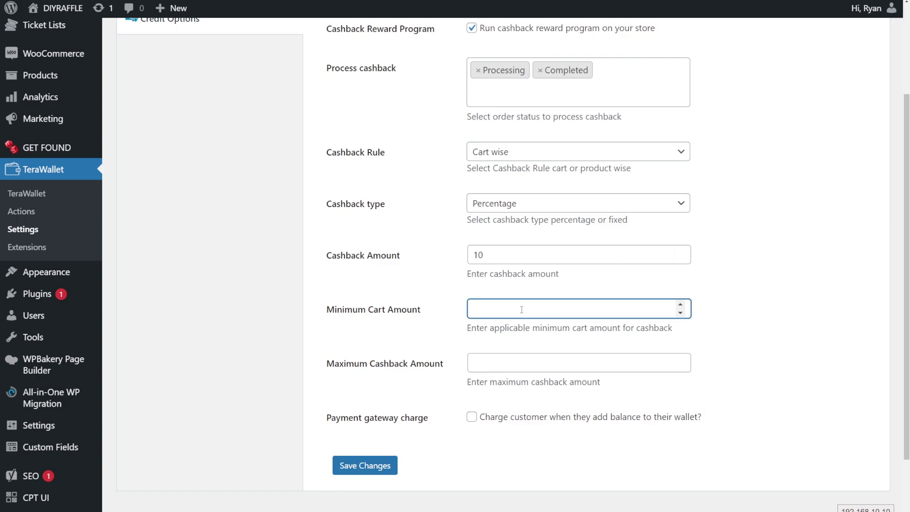
text(10)
click(554, 363)
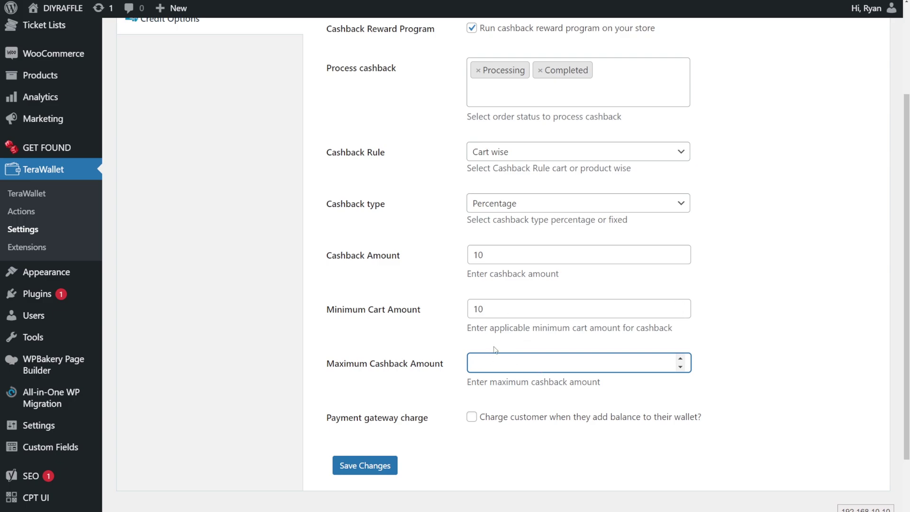
text(10000)
key(BackSpace)
click(469, 431)
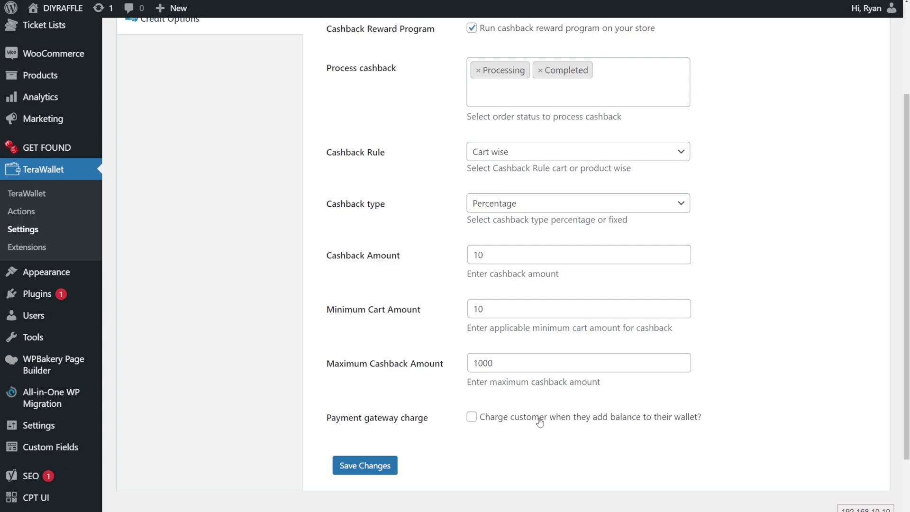
Enable the payment gateway charge for wallet top-ups to preview its options, and disable it again
click(471, 416)
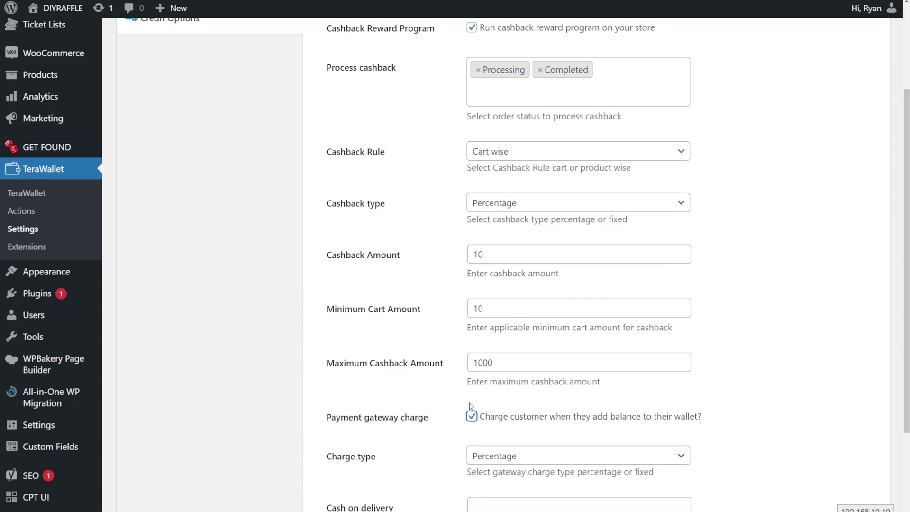
scroll(474, 412, down, 3)
click(471, 297)
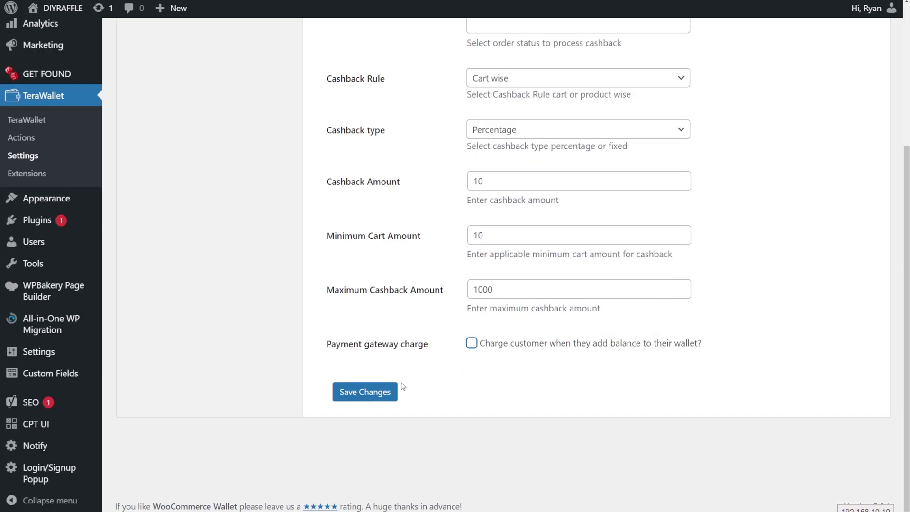
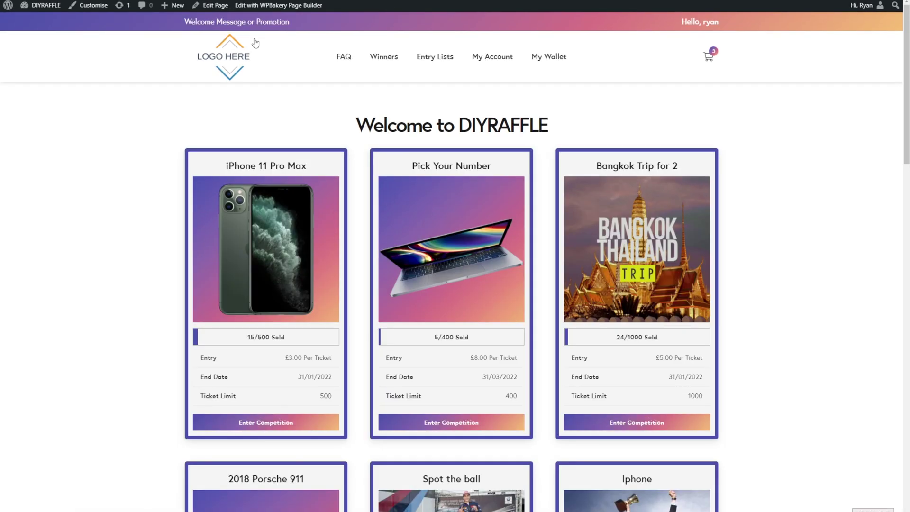
View the My Wallet page from the site's navigation and again from the My Account dashboard
key(ctrl+minus)
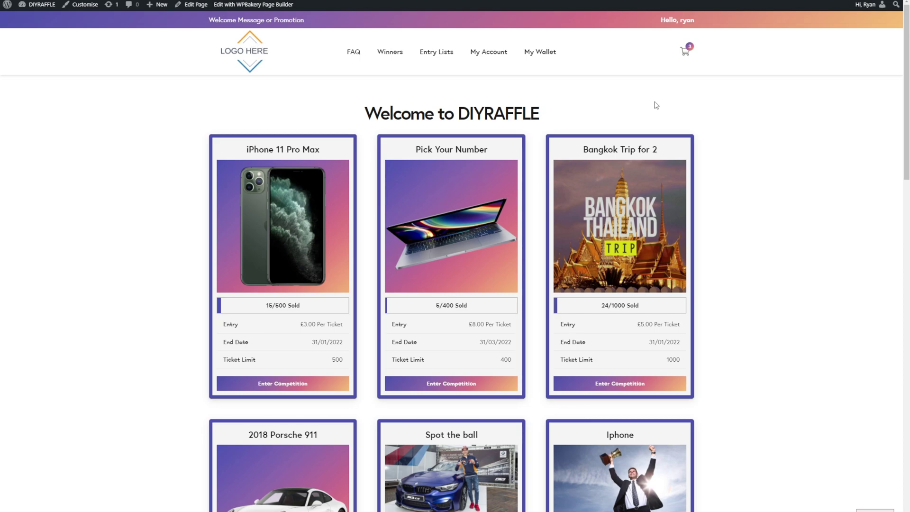
click(545, 56)
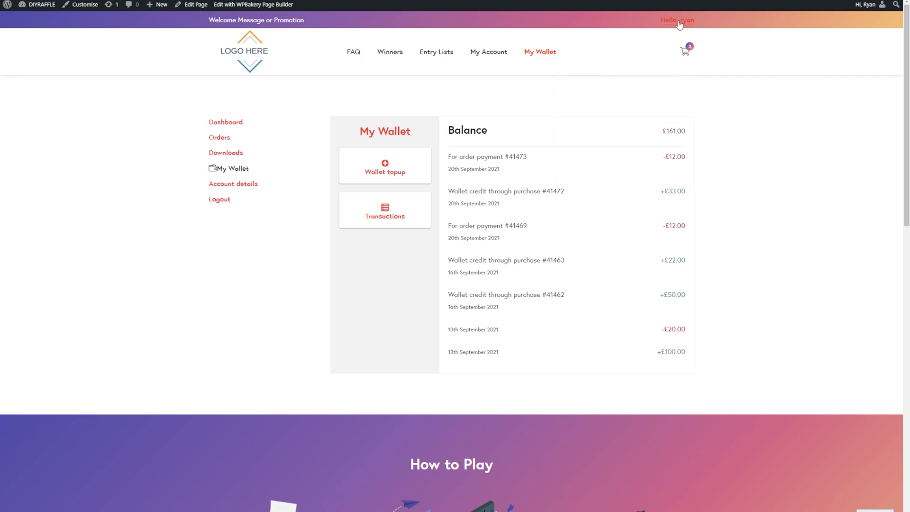
click(481, 53)
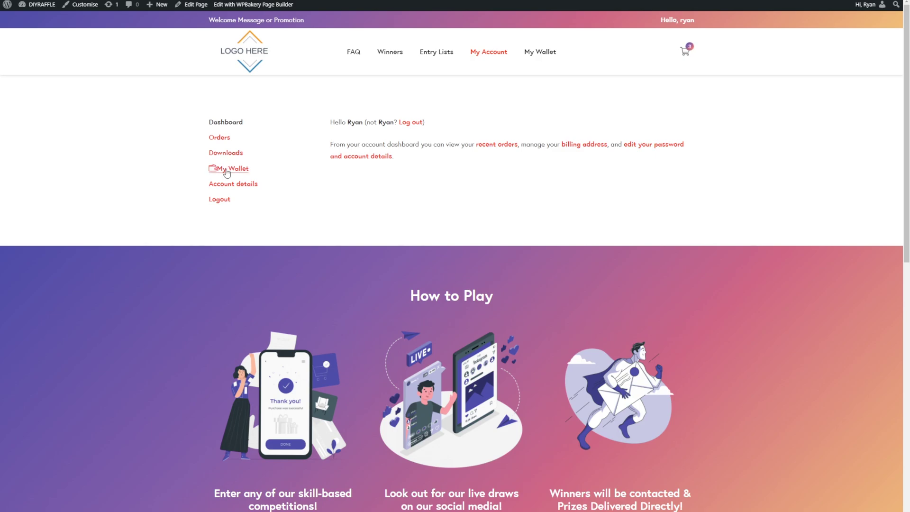
click(216, 170)
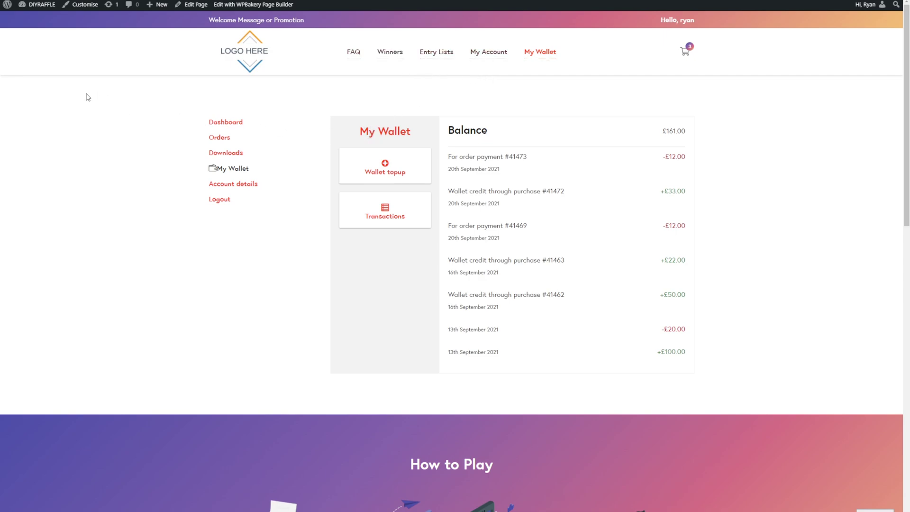
Open the menu editor in the site's admin and inspect the My Wallet custom link's settings in Menu 1
mouse_move(35, 6)
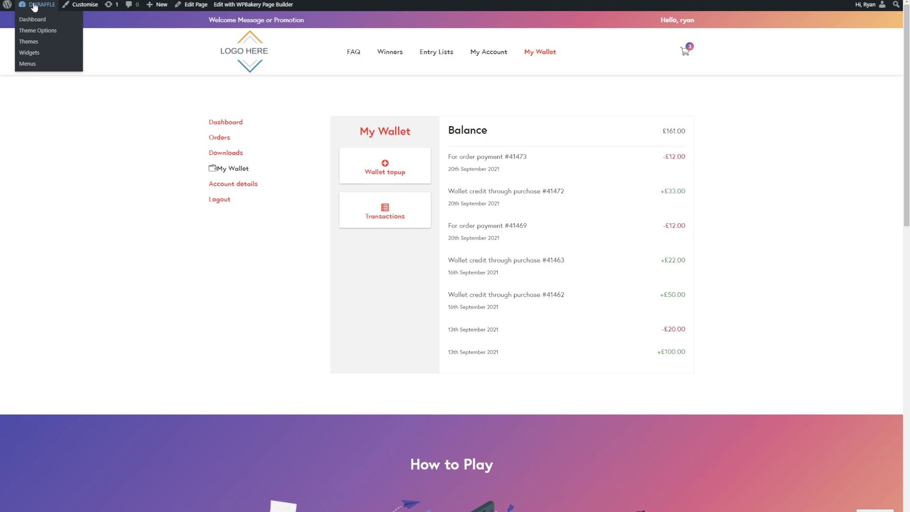
click(33, 18)
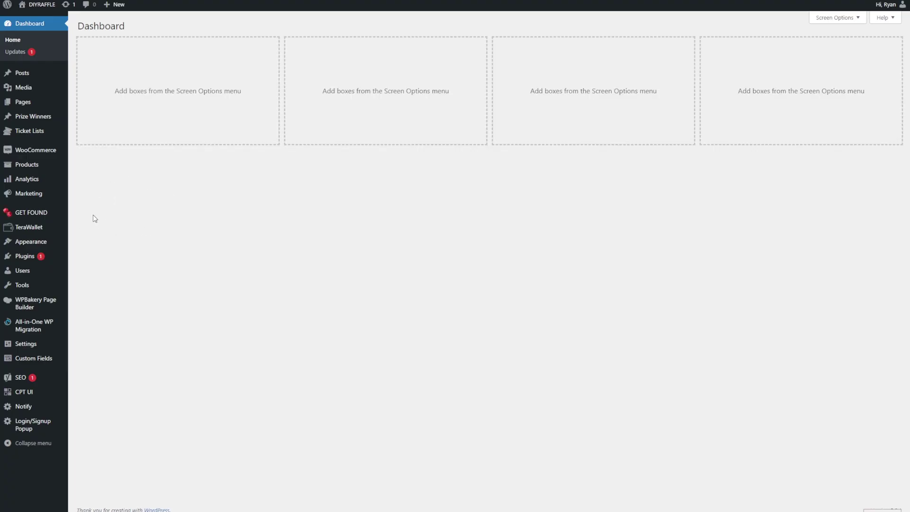
mouse_move(29, 243)
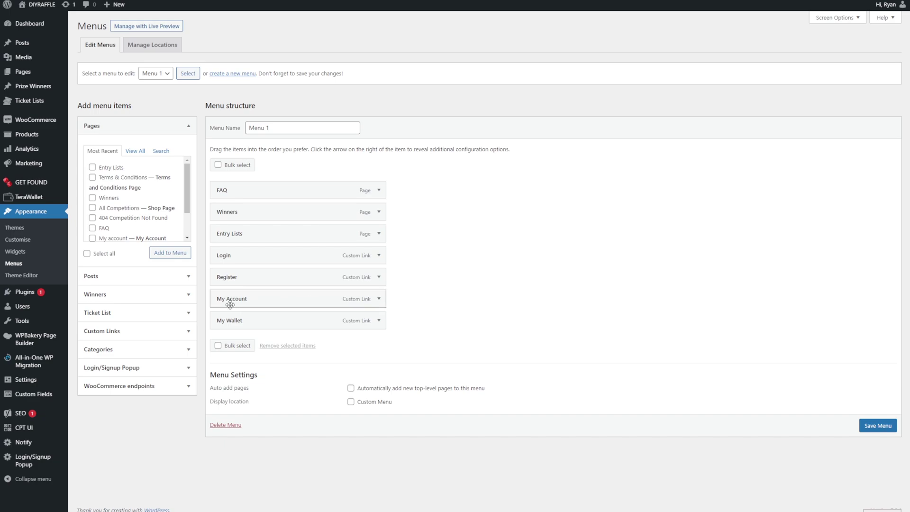
click(379, 321)
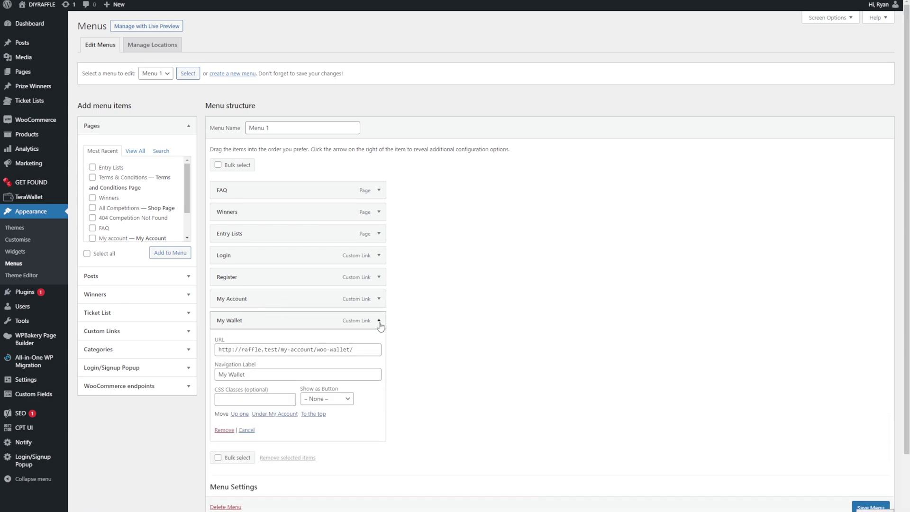
click(379, 321)
Add the My Wallet WooCommerce endpoint to Menu 1, remove the duplicate entry again and save the menu
click(137, 385)
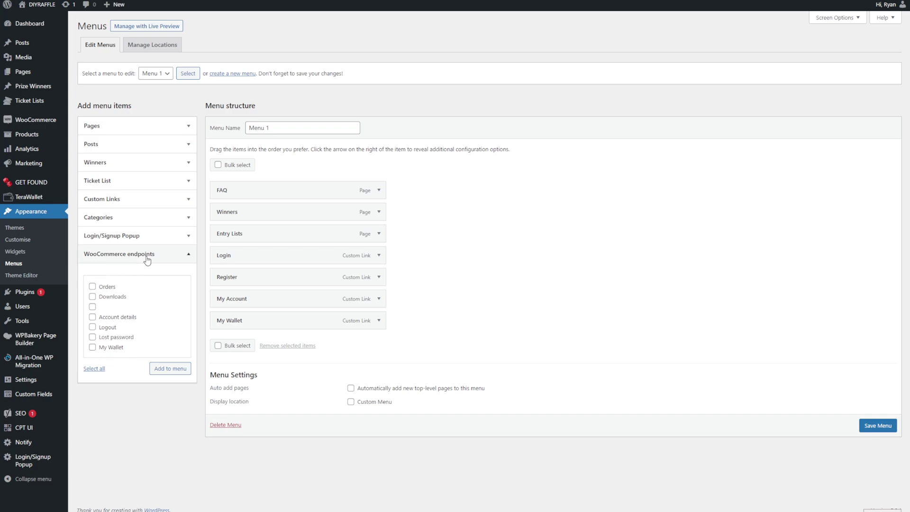
click(92, 346)
click(168, 372)
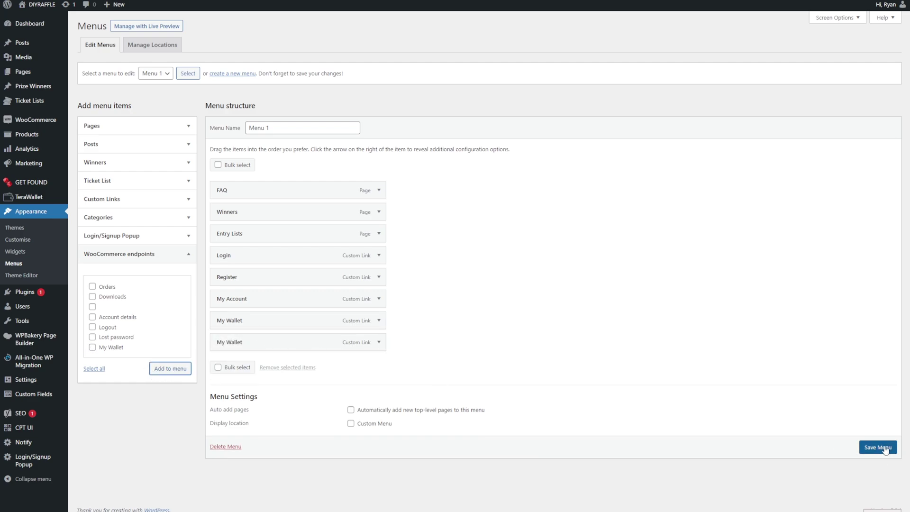
click(379, 342)
click(220, 451)
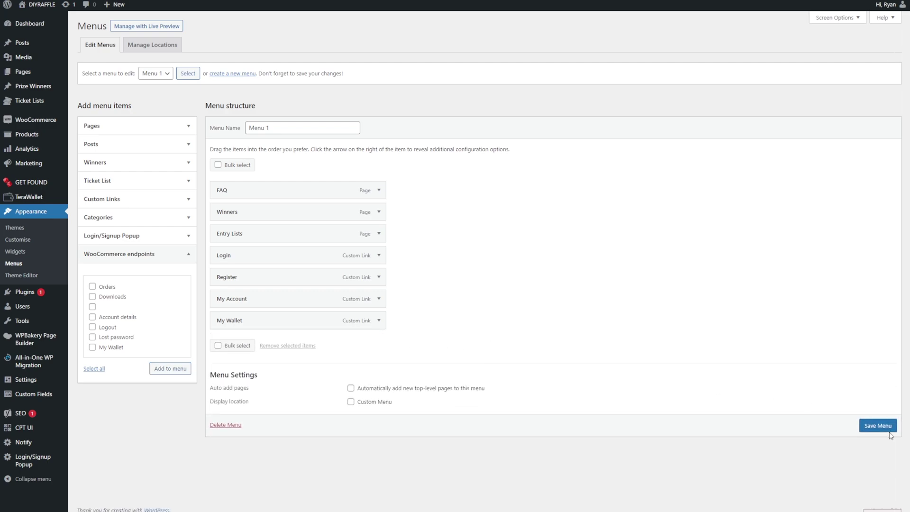
click(877, 427)
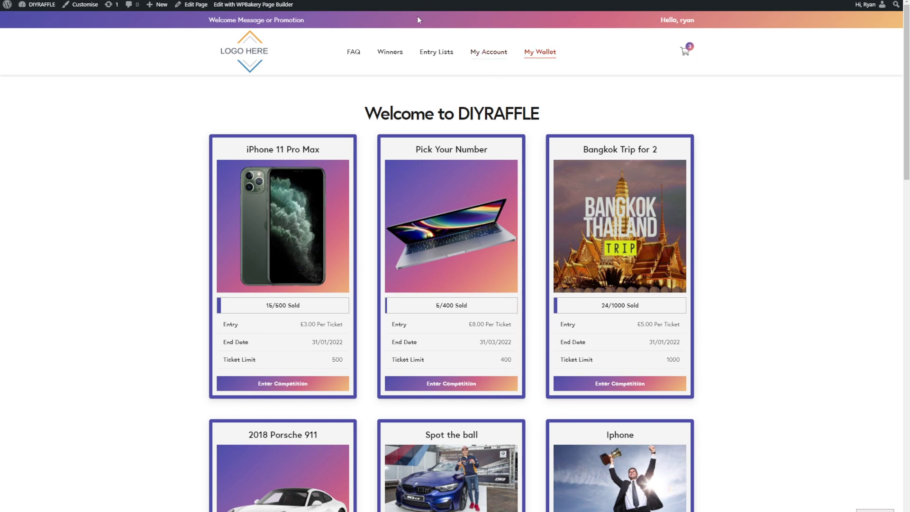
Start a wallet top-up of 100 from the storefront's My Wallet page
click(548, 55)
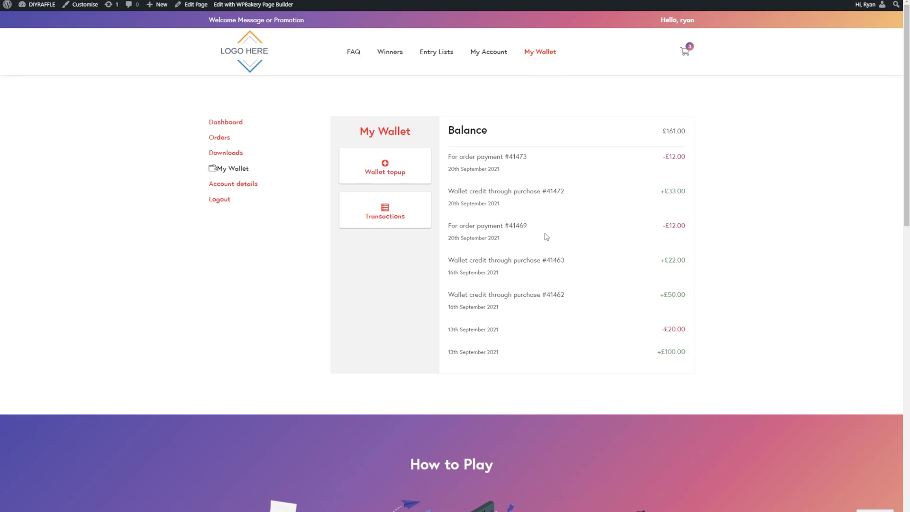
click(404, 167)
click(478, 167)
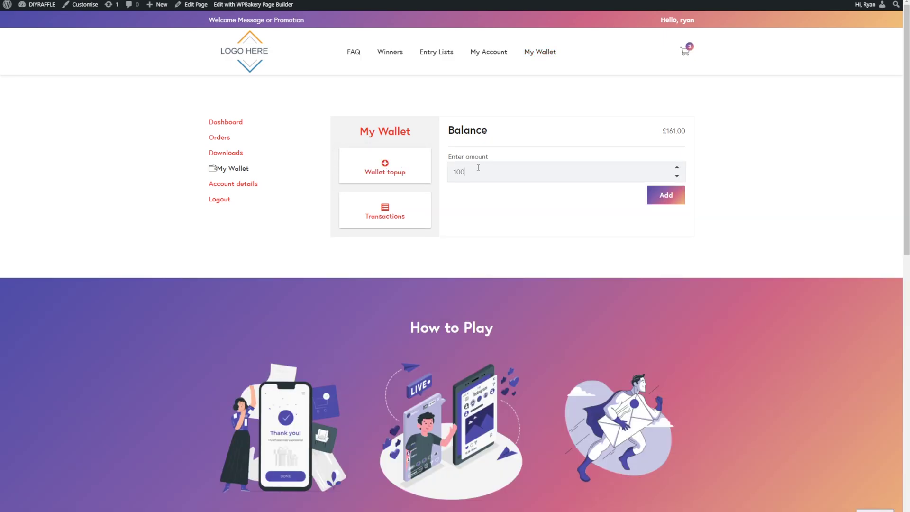
text(100)
click(675, 205)
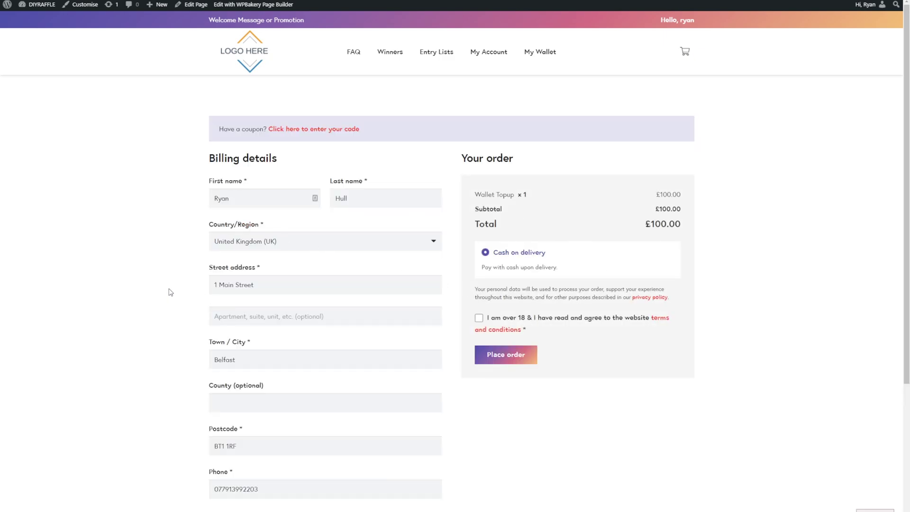
Accept the terms and conditions and place the wallet top-up order with cash on delivery
scroll(390, 213, down, 4)
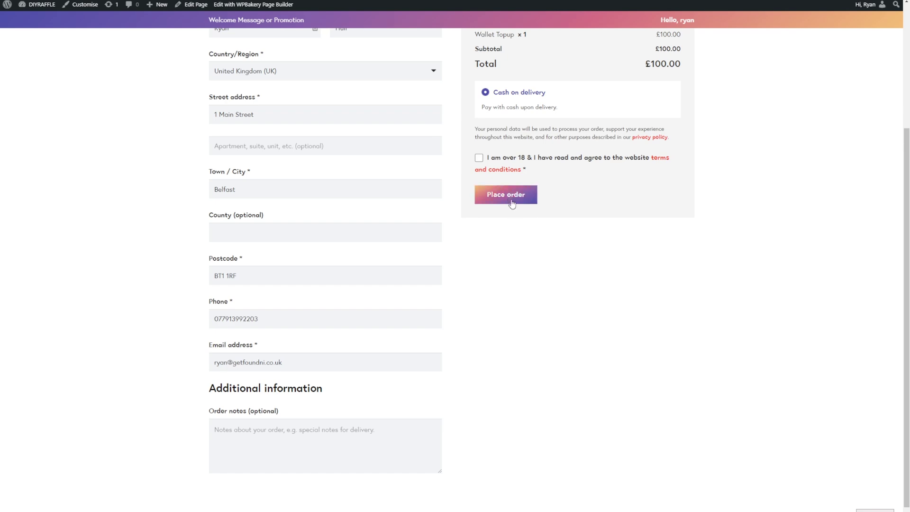
click(479, 158)
scroll(562, 227, up, 4)
click(528, 353)
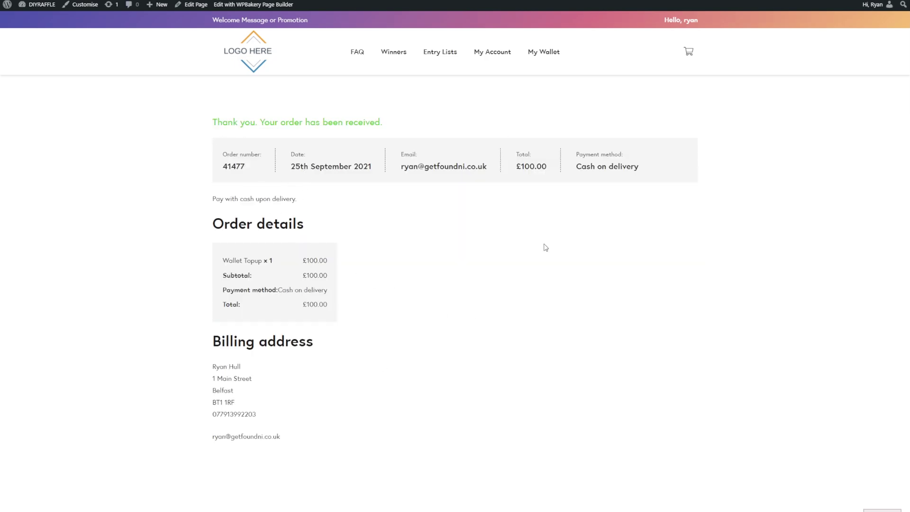
Examine the wallet balance and the latest top-up credit in the My Wallet transaction list
click(540, 53)
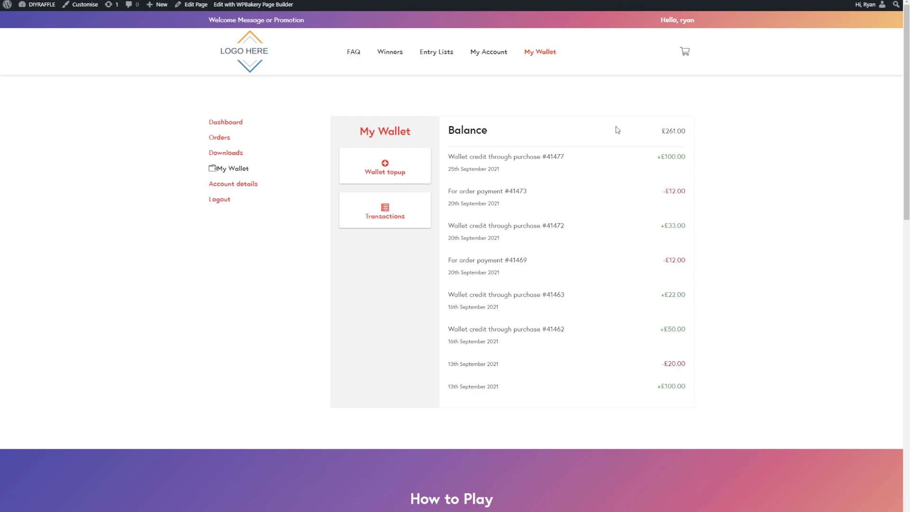
drag(448, 157, 546, 156)
click(552, 155)
double_click(552, 155)
drag(665, 158, 678, 159)
triple_click(566, 156)
click(566, 156)
triple_click(567, 156)
click(662, 160)
drag(662, 160, 678, 159)
click(685, 158)
drag(665, 130, 675, 131)
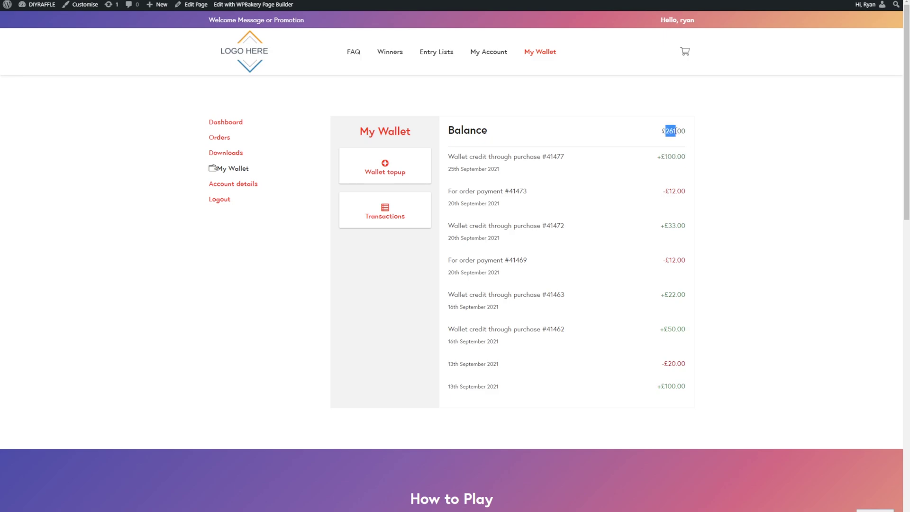
click(677, 132)
Add 5 tickets for the iPhone 11 Pro Max competition to the basket and view the basket
click(255, 59)
click(273, 385)
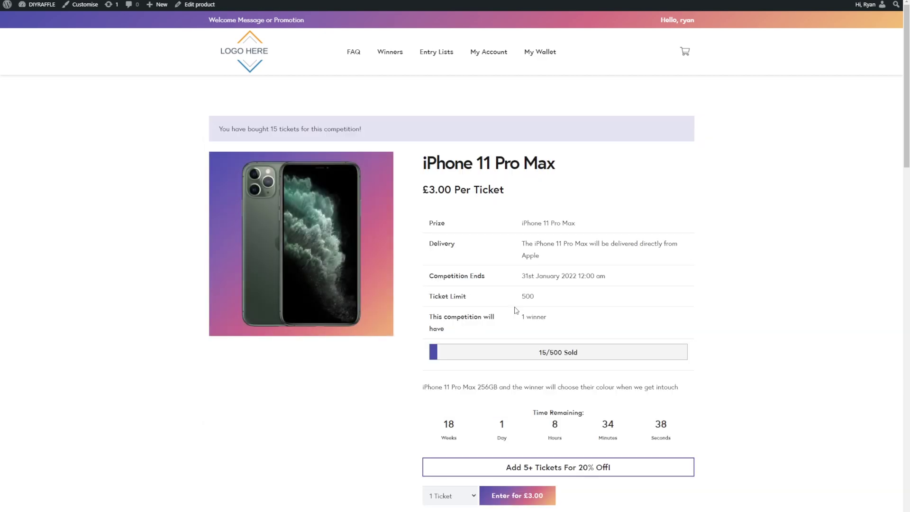
scroll(516, 310, down, 2)
click(459, 410)
click(458, 270)
click(504, 410)
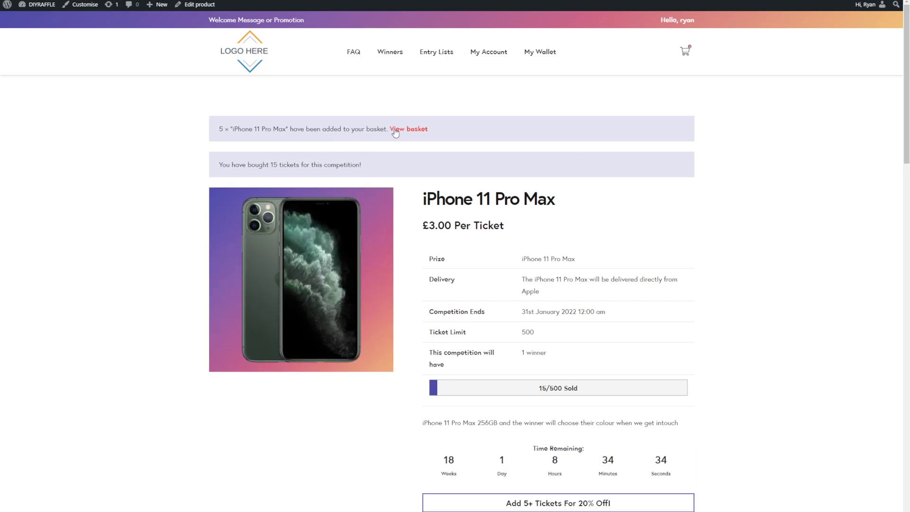
click(401, 136)
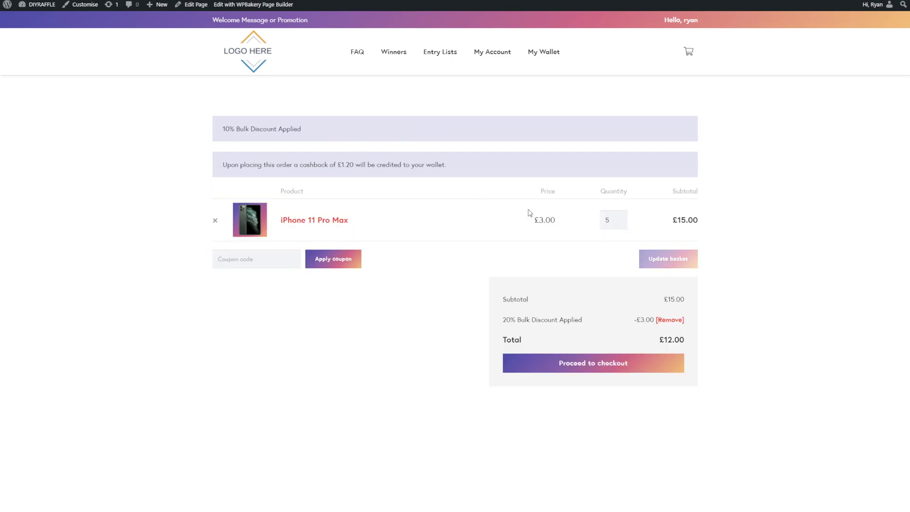
Review the subtotal and bulk discount lines in the basket totals
drag(505, 316, 501, 297)
click(509, 321)
drag(519, 319, 573, 320)
click(508, 281)
Proceed to checkout, choose wallet payment as the payment method and accept the terms and conditions
click(585, 366)
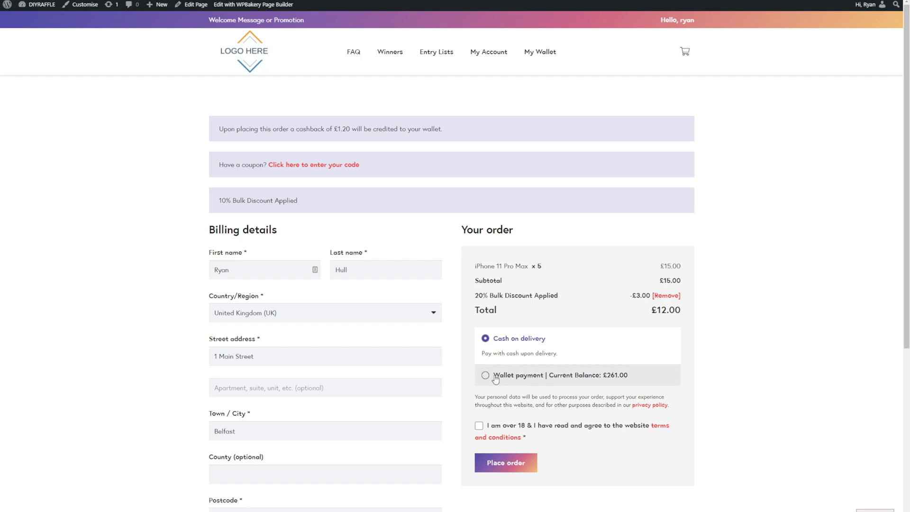
click(495, 379)
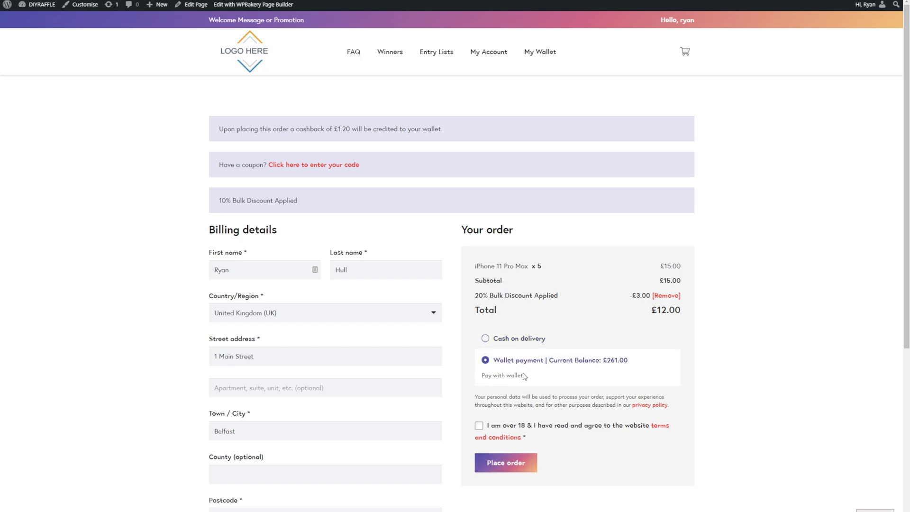
click(478, 426)
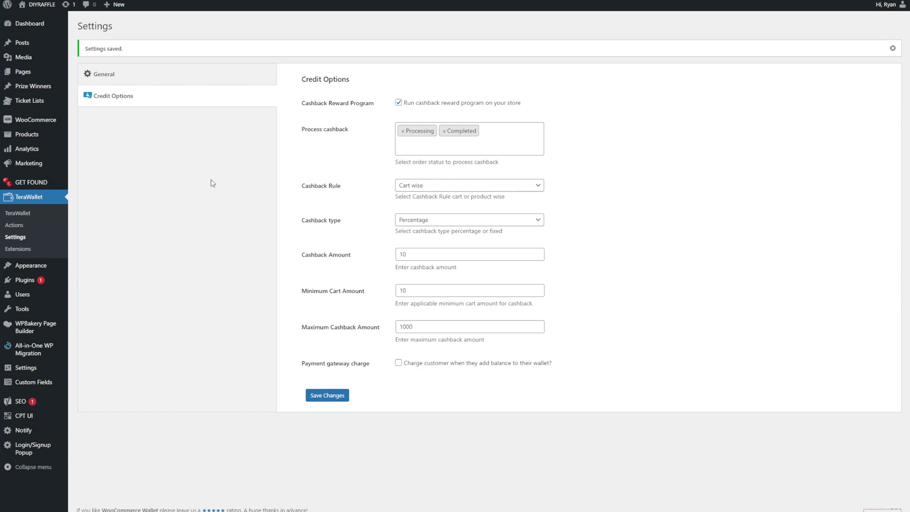
Open the Wallet payment method in the WooCommerce payment settings and inspect its title and description
mouse_move(62, 124)
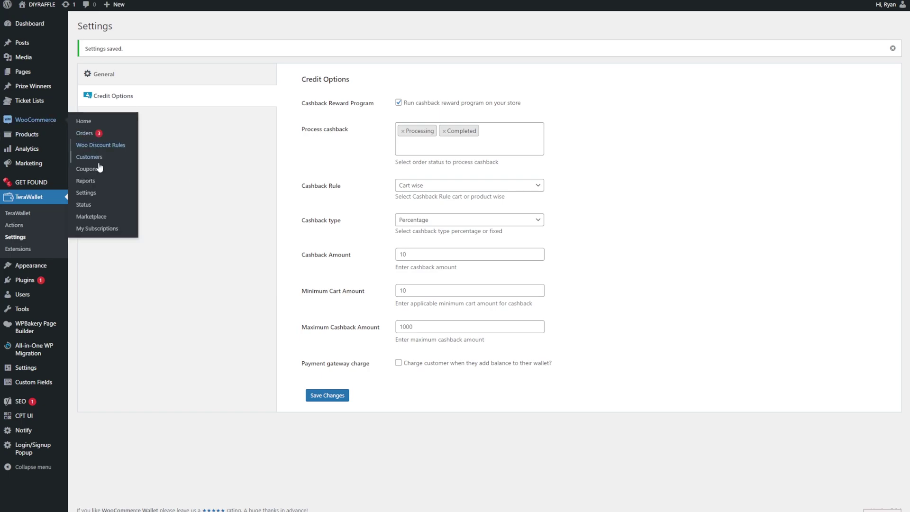
click(92, 193)
click(180, 64)
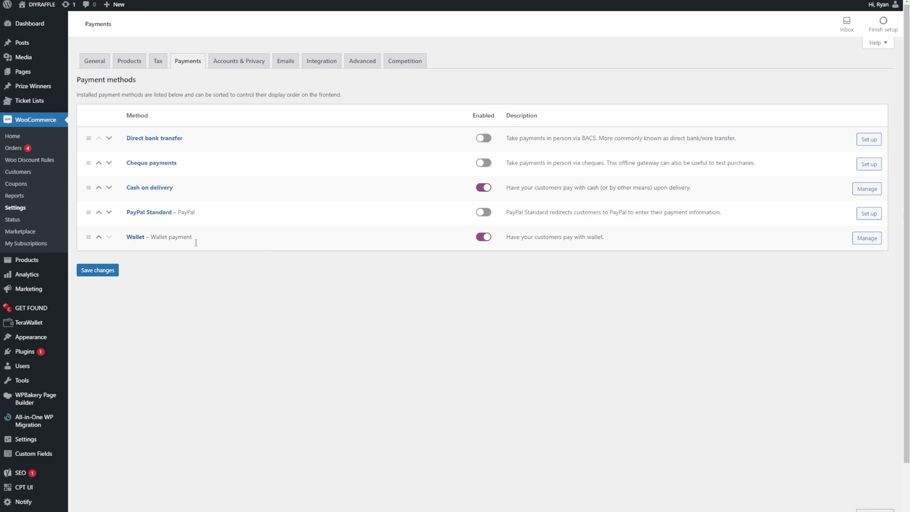
click(867, 238)
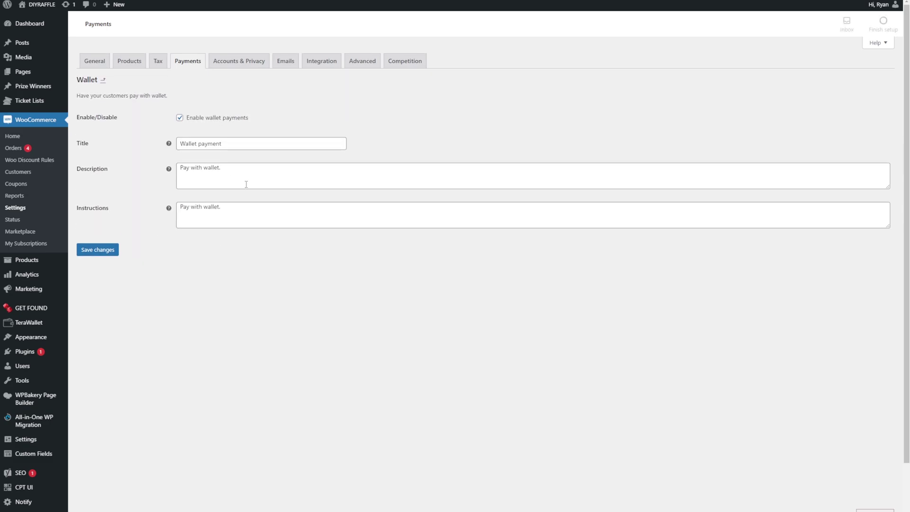
drag(222, 144, 152, 148)
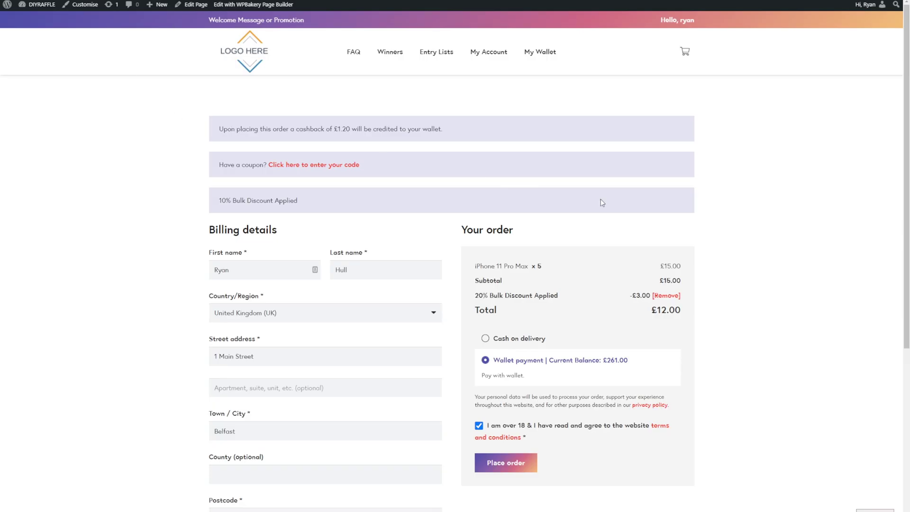
Place the iPhone 11 Pro Max ticket order with wallet payment and review the assigned ticket numbers
scroll(602, 203, down, 3)
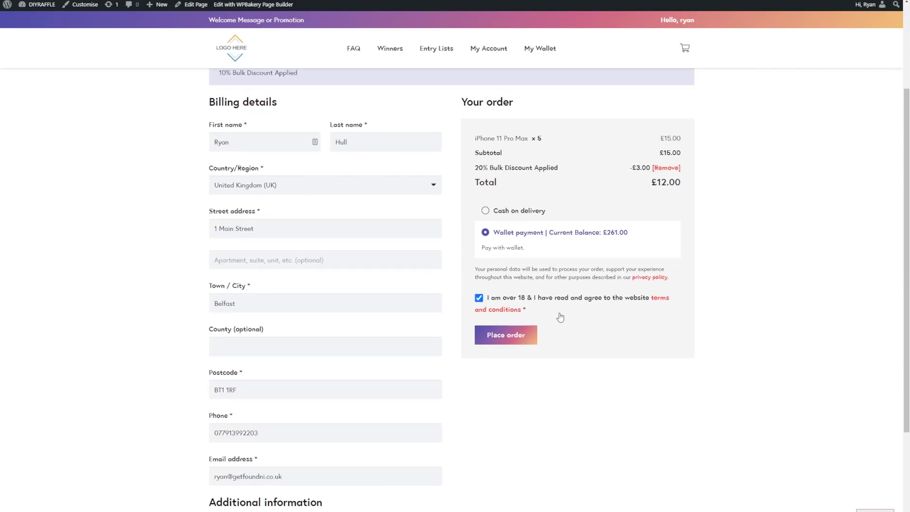
click(520, 335)
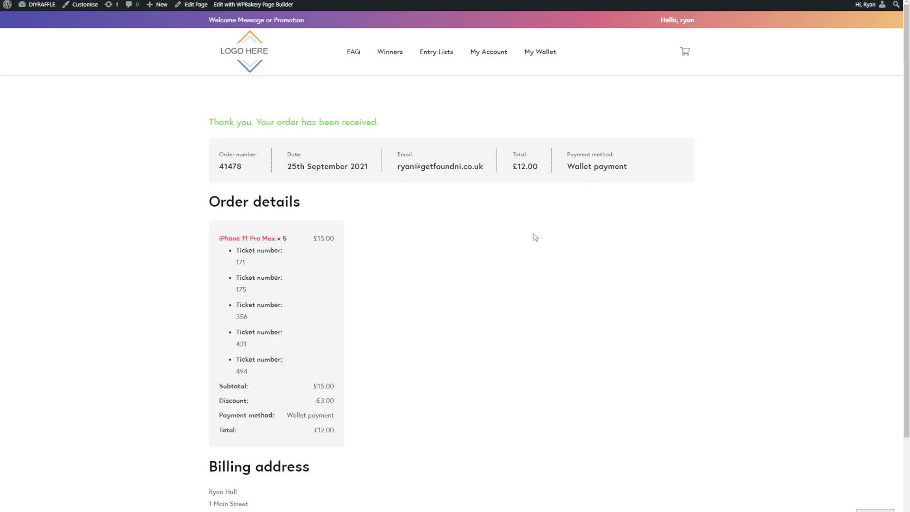
scroll(224, 220, down, 2)
scroll(287, 203, up, 2)
drag(289, 370, 264, 305)
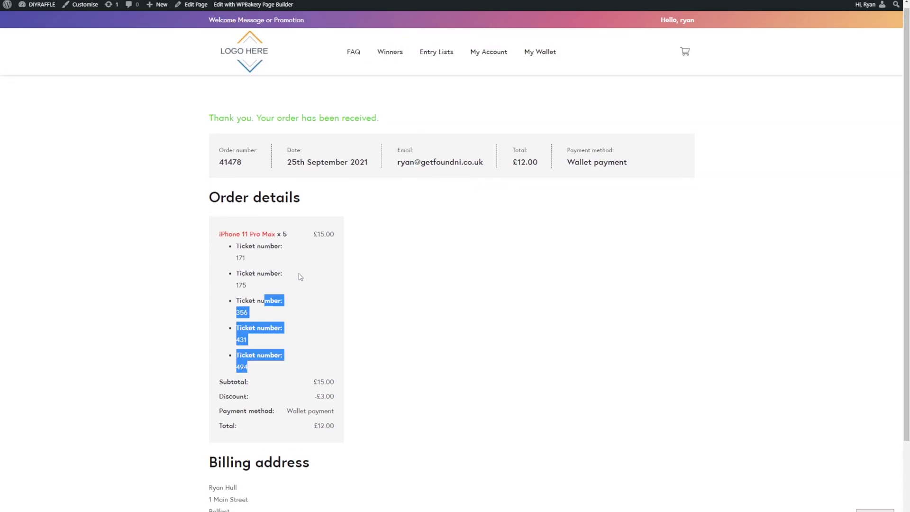
Review the ticket order's payment and cashback entries in the wallet's full transaction table
click(534, 53)
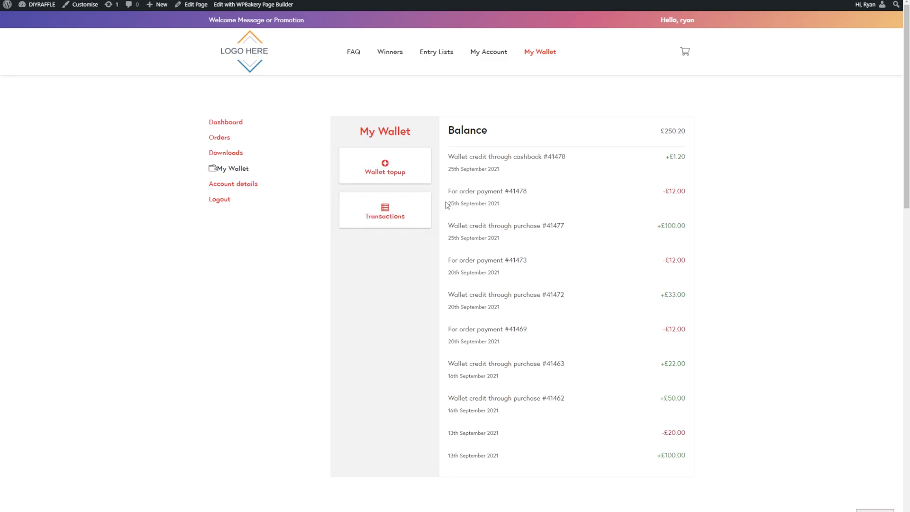
click(385, 215)
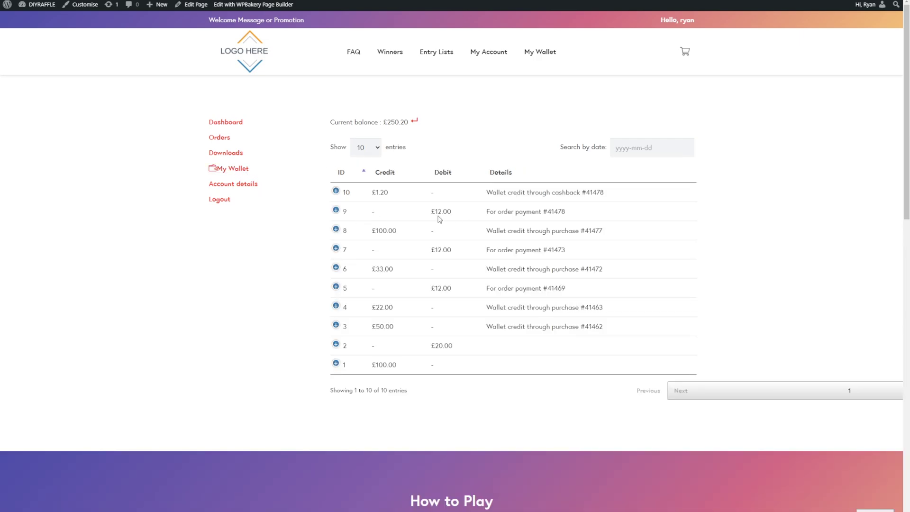
drag(483, 213, 578, 216)
click(578, 216)
drag(370, 194, 431, 211)
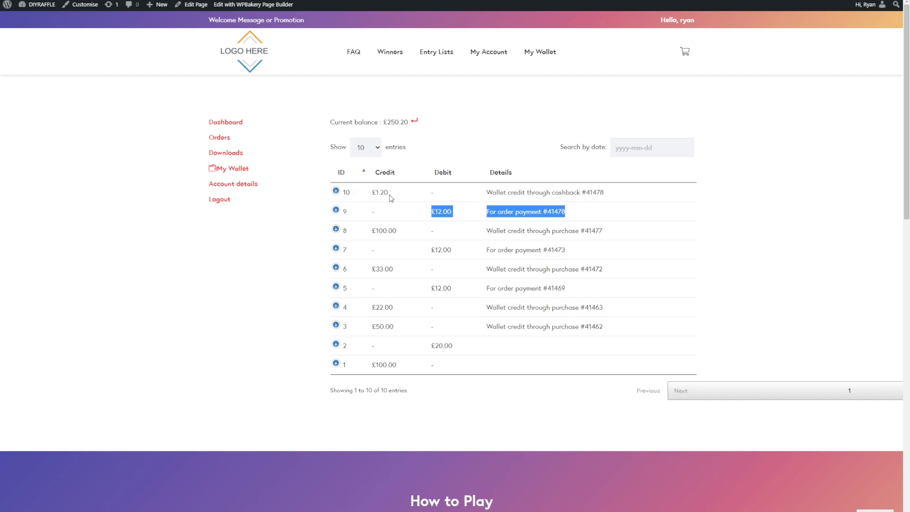
Check the cashback credit in the transaction table and on the My Wallet overview against the wallet balance
click(375, 192)
double_click(375, 192)
click(376, 191)
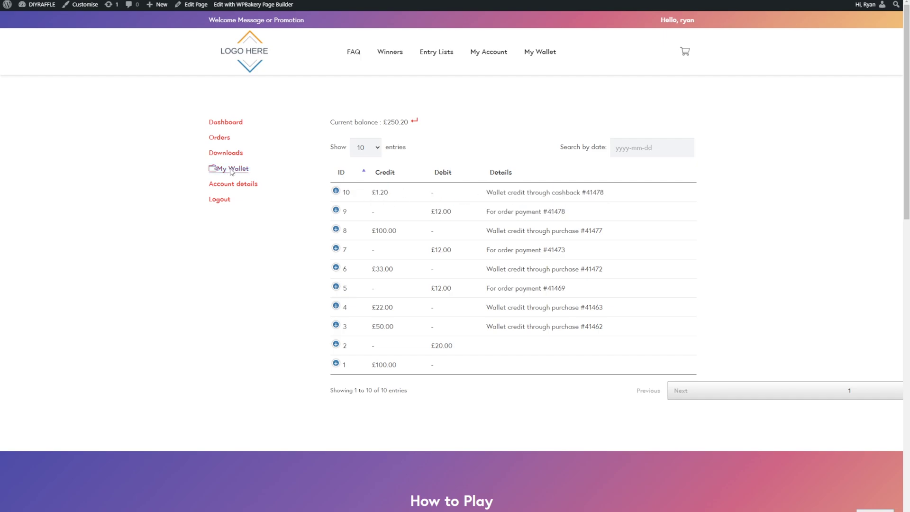
click(231, 169)
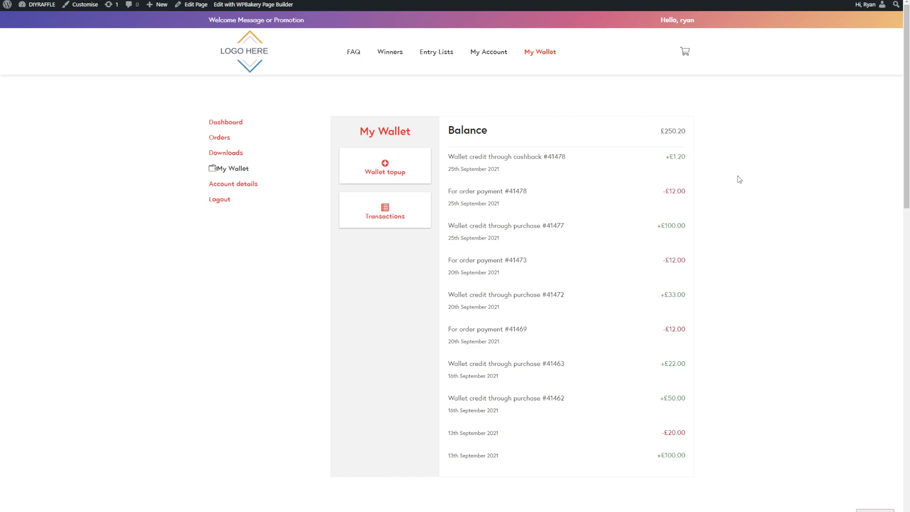
drag(702, 203, 639, 194)
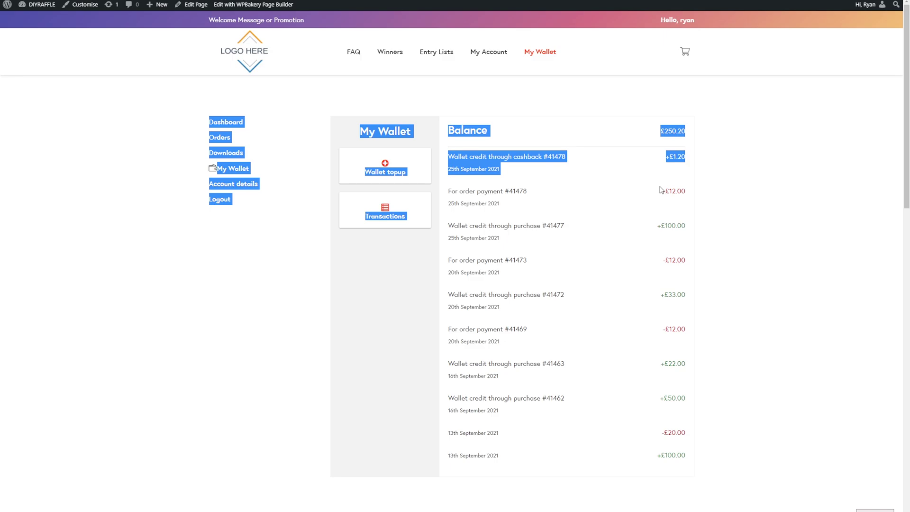
click(730, 209)
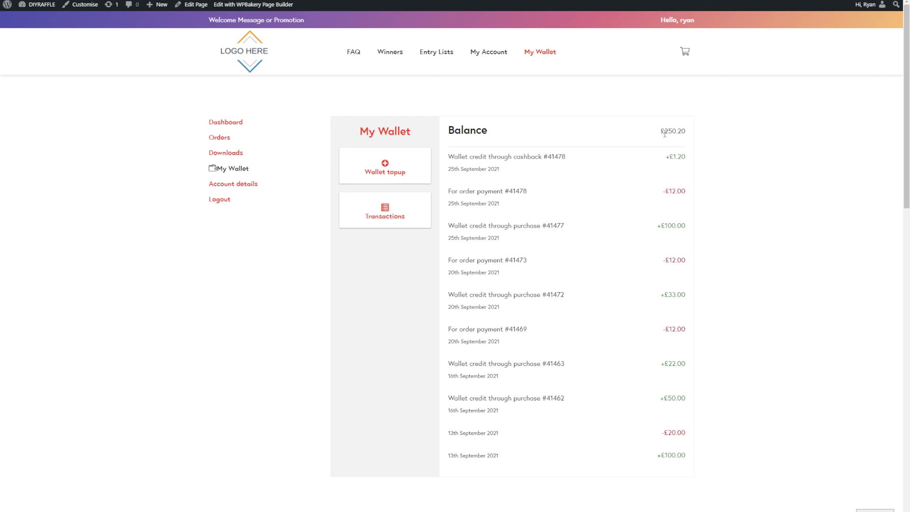
drag(672, 157, 681, 157)
click(738, 169)
click(353, 202)
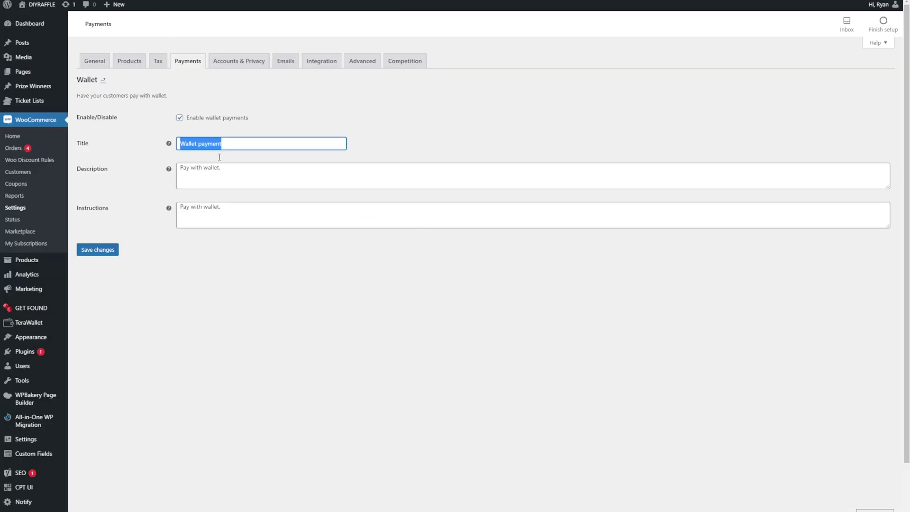
Leave the Wallet payment method's settings and open TeraWallet's user wallet details in the WordPress admin
click(316, 308)
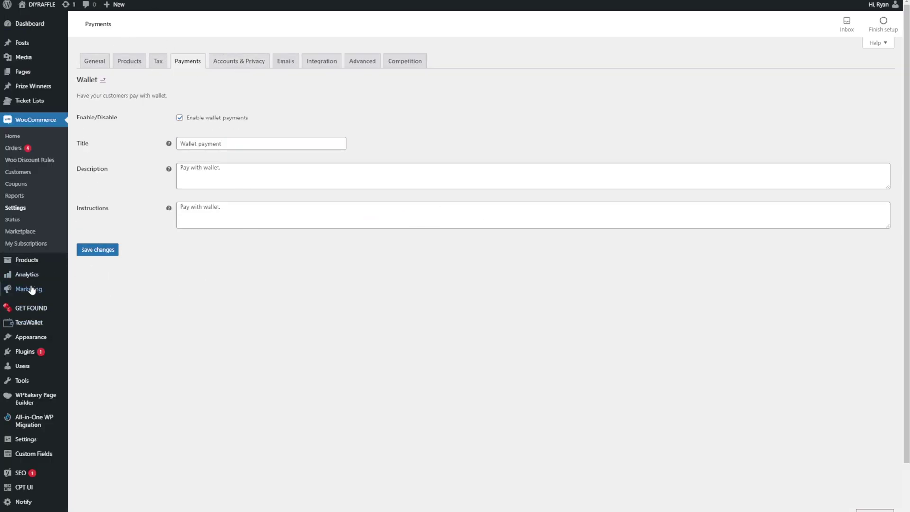
mouse_move(22, 327)
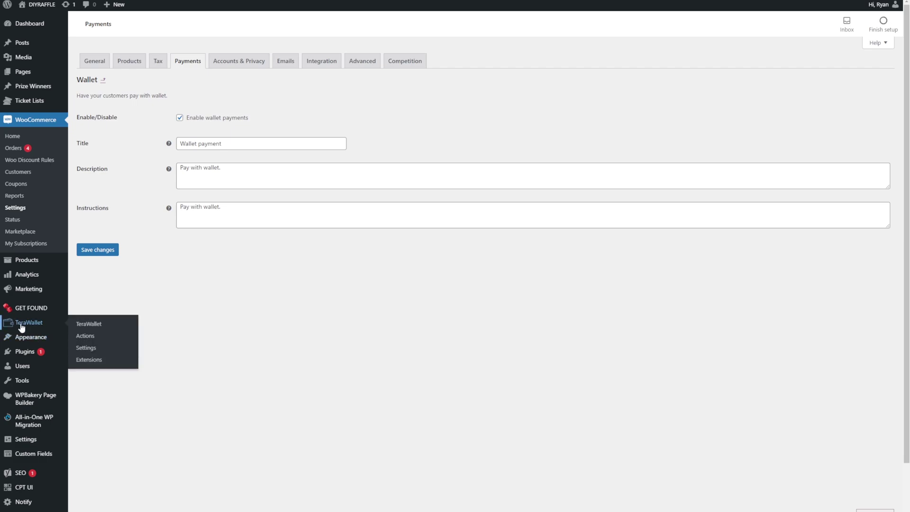
click(90, 324)
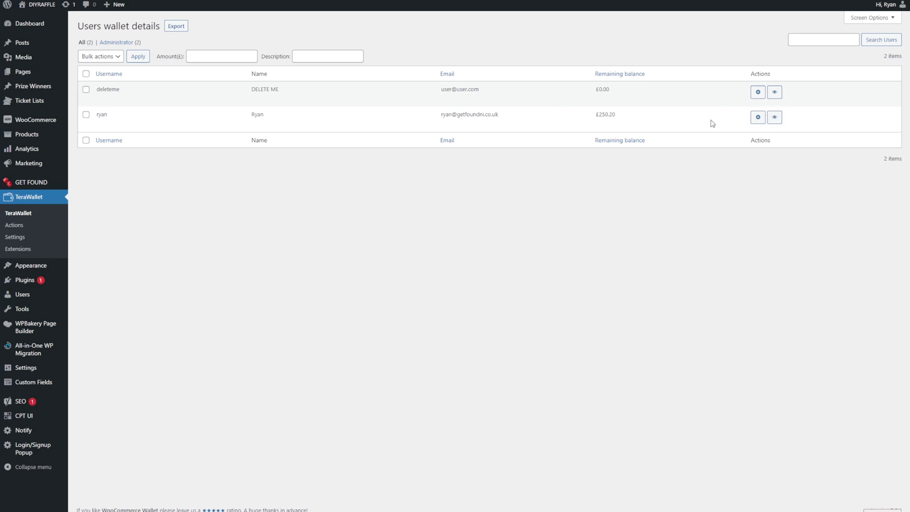
Review the credit and debit entries and wallet balance in the second user's transaction details and return to the user list
click(774, 118)
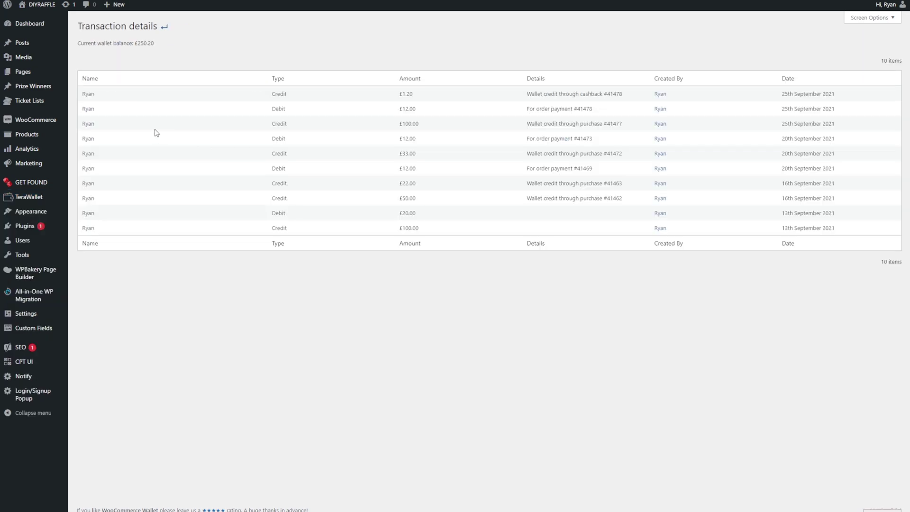
drag(270, 100, 288, 126)
click(293, 163)
double_click(279, 94)
double_click(280, 109)
drag(234, 98, 185, 157)
drag(158, 45, 95, 45)
click(171, 38)
click(165, 28)
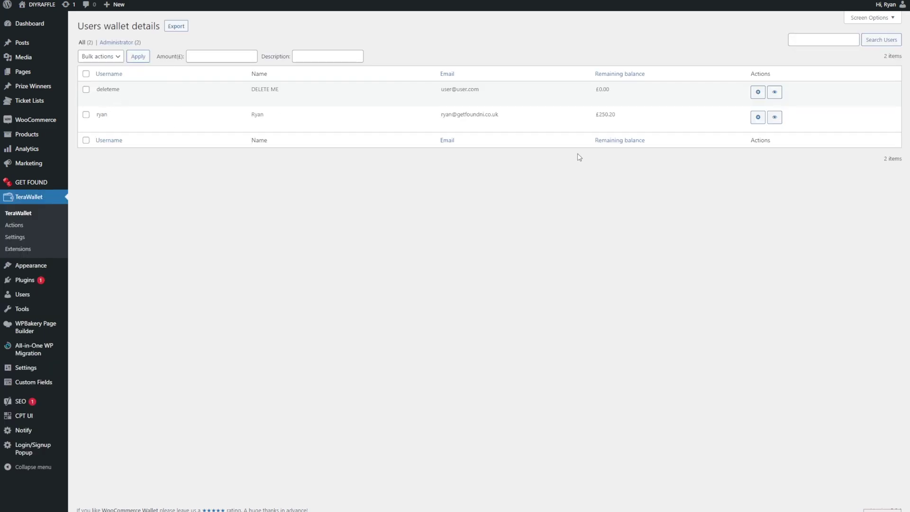
Open the balance adjustment for the second user's wallet and set the amount to £50
click(757, 118)
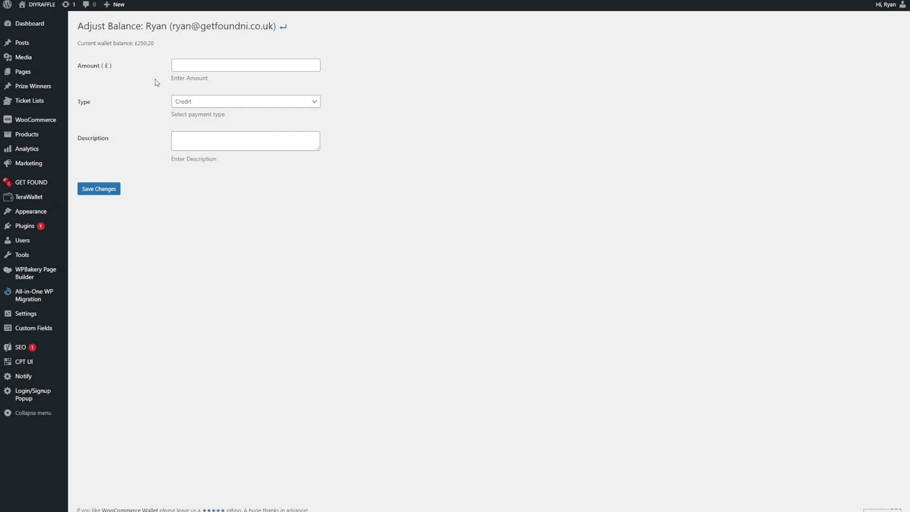
click(183, 67)
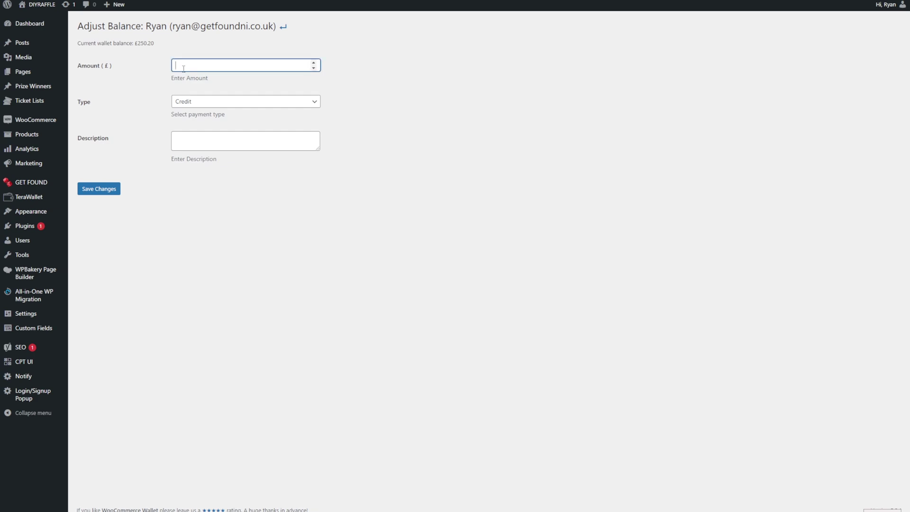
text(100)
drag(185, 67, 108, 65)
text(50)
Keep the adjustment type as Credit, describe it as "Social Media Comp Win" and save the balance change
click(201, 103)
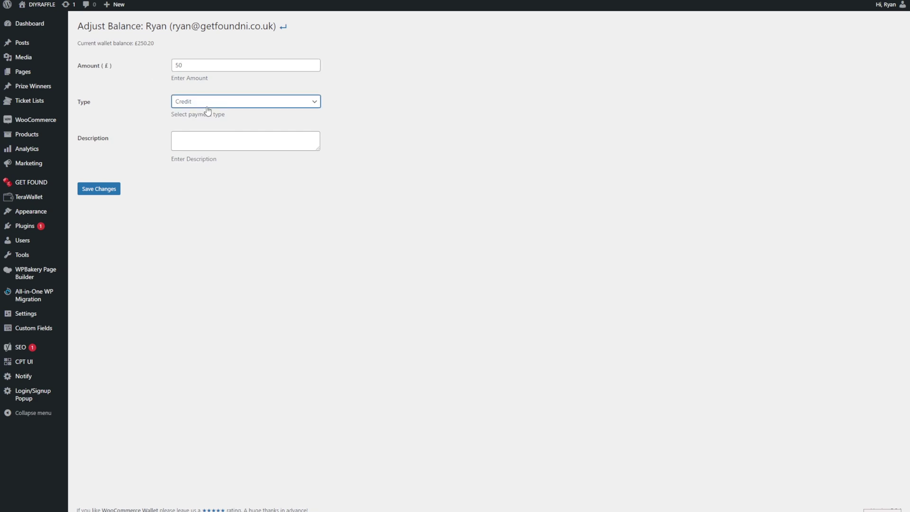
click(199, 138)
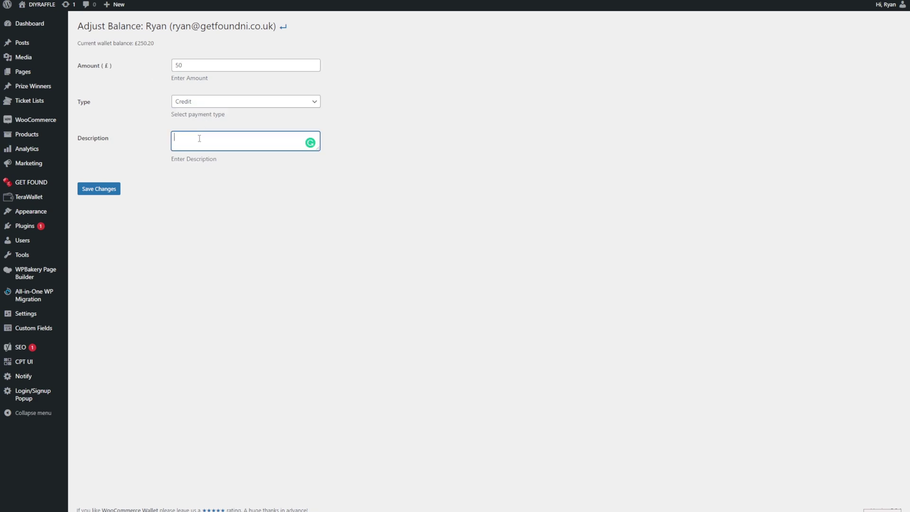
text(Social Media CompeWin)
click(205, 102)
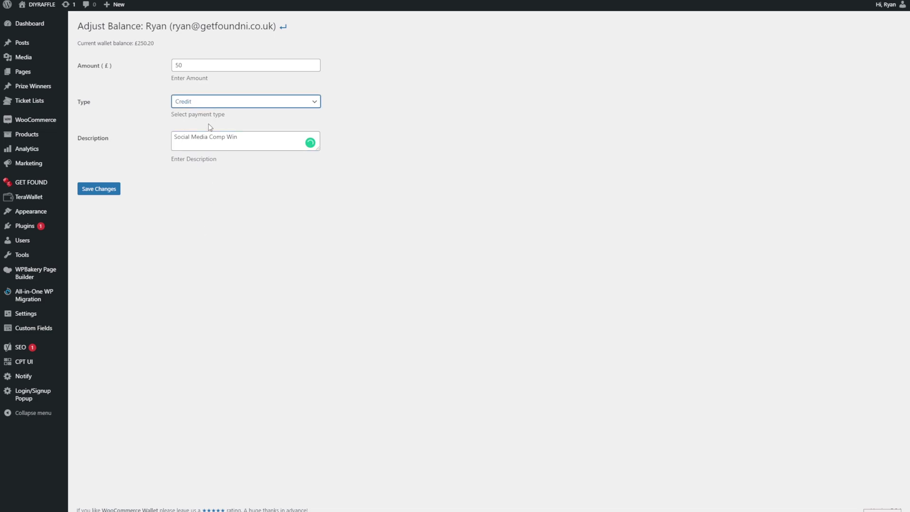
click(251, 225)
click(102, 189)
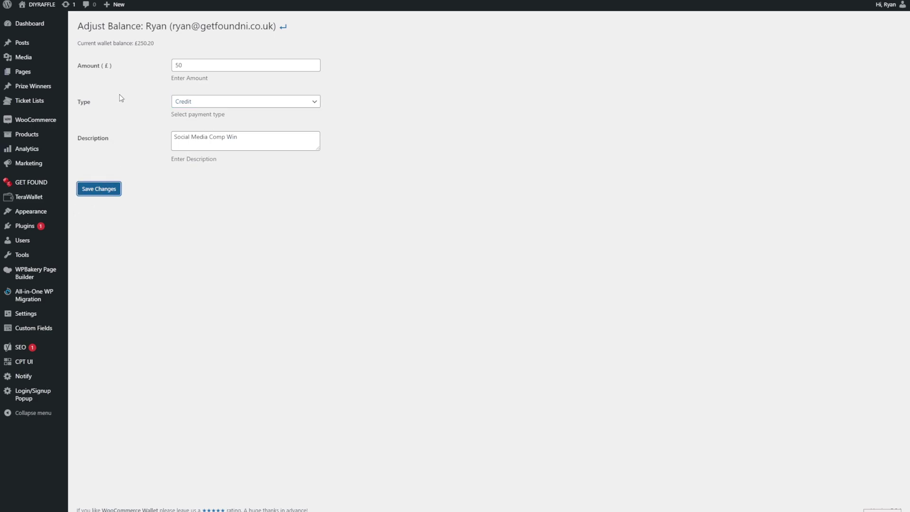
Check the balance and the "Social Media Comp Win" credit on the customer's My Wallet page
drag(137, 43, 158, 46)
click(158, 46)
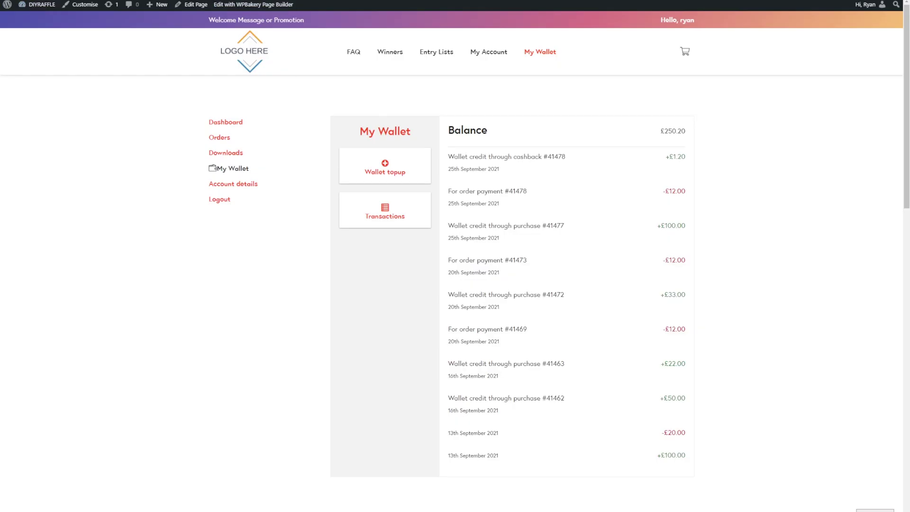
click(367, 214)
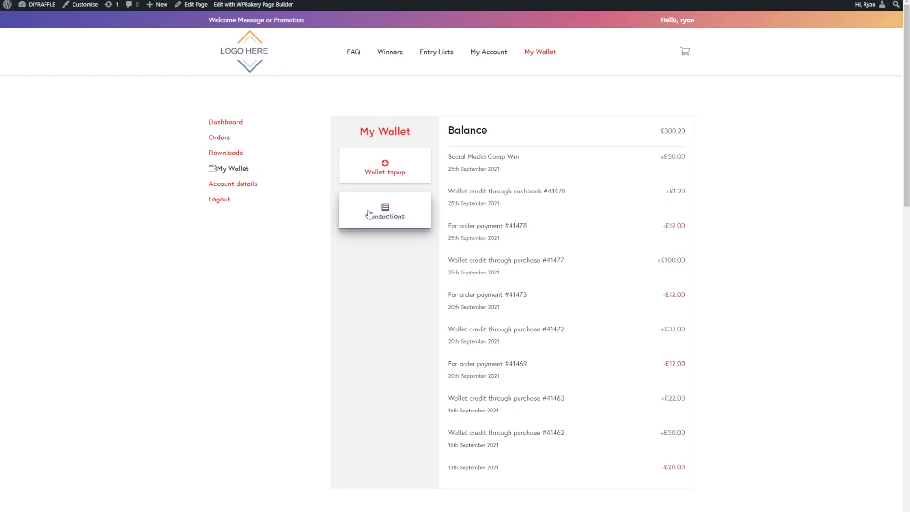
drag(451, 157, 528, 157)
triple_click(684, 157)
click(688, 159)
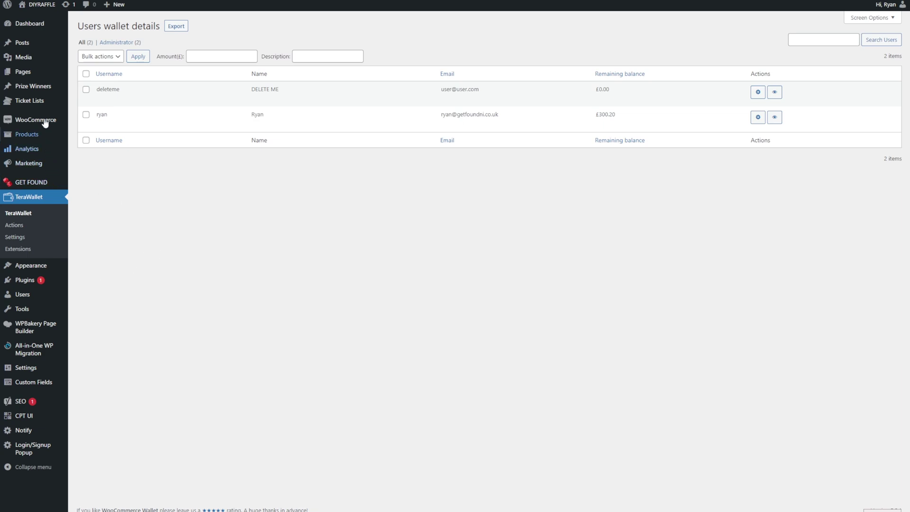
View the WooCommerce sales report, and open the Analytics overview with its date range set to Today
mouse_move(43, 120)
click(92, 183)
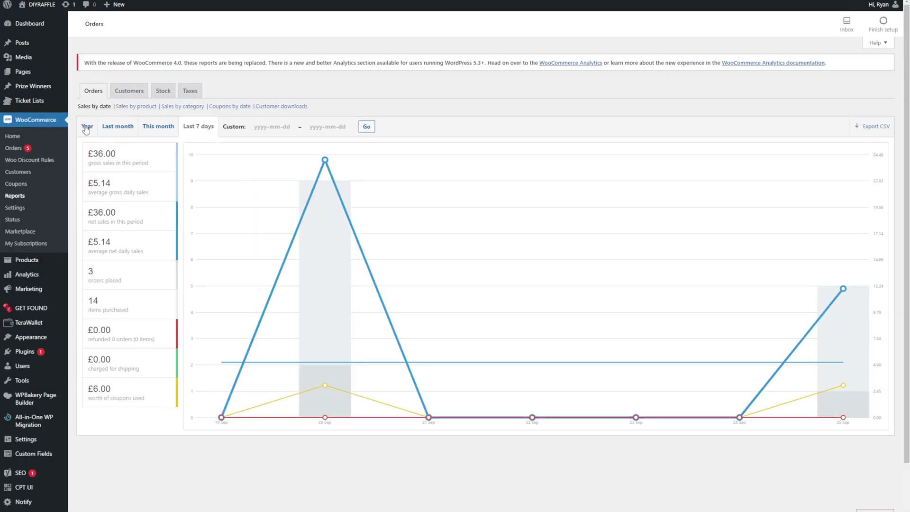
mouse_move(40, 266)
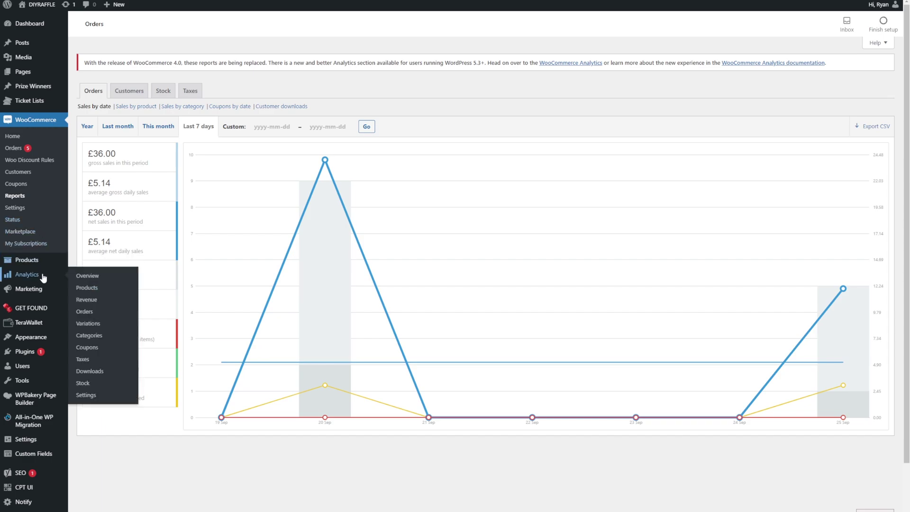
click(85, 280)
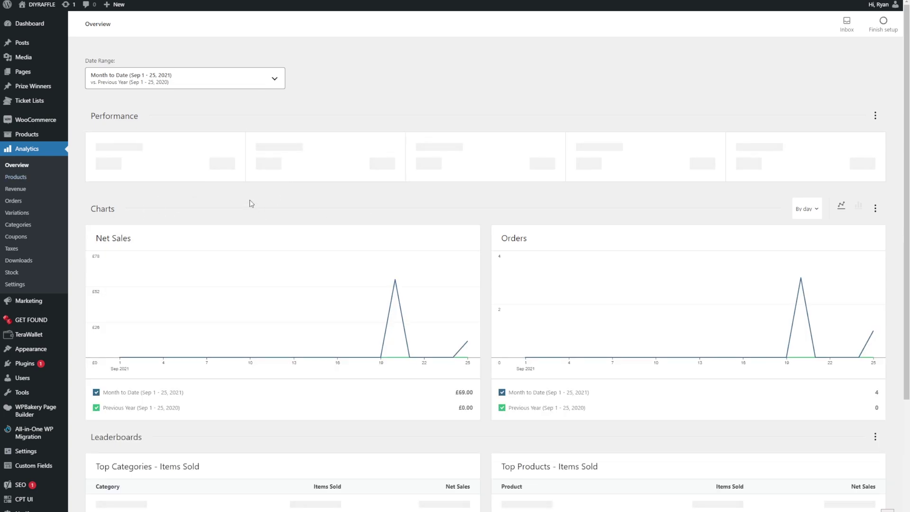
click(184, 79)
click(155, 148)
click(185, 274)
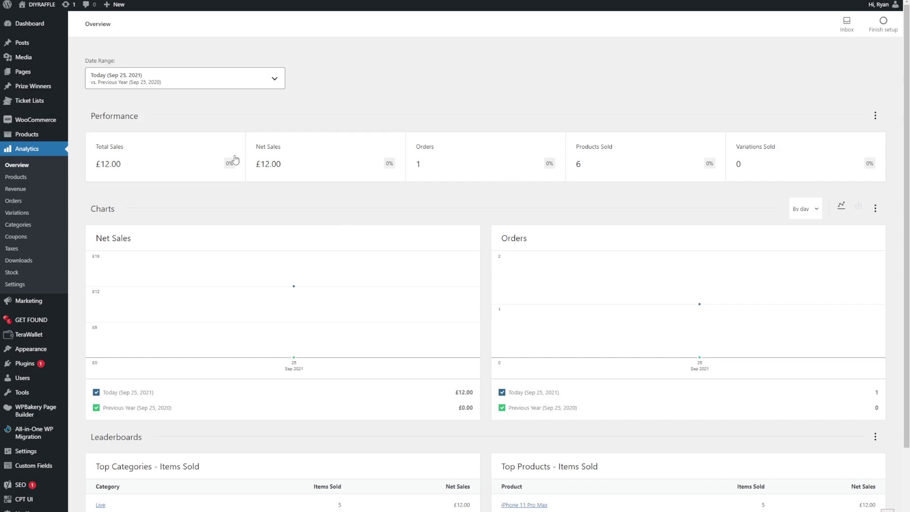
Open the WooCommerce orders list and compare the £100.00 top-up order with the customer's wallet entries
mouse_move(38, 121)
click(93, 145)
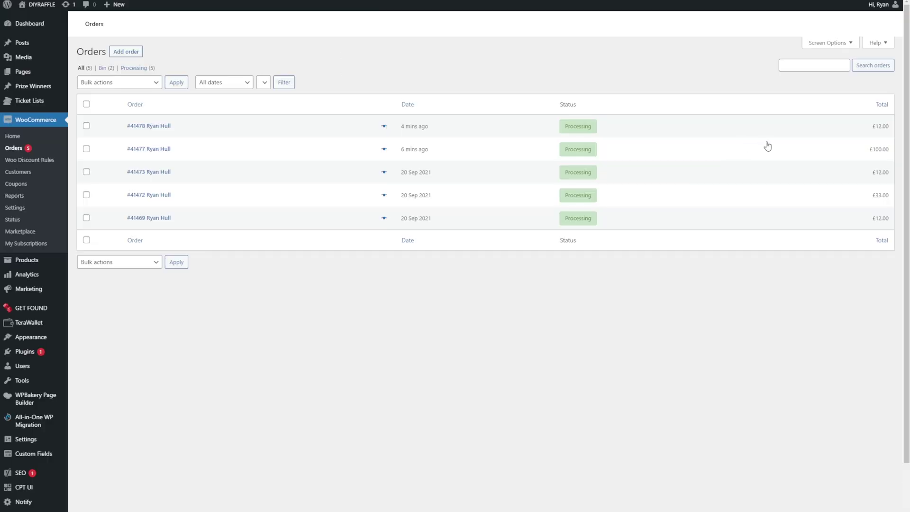
double_click(880, 149)
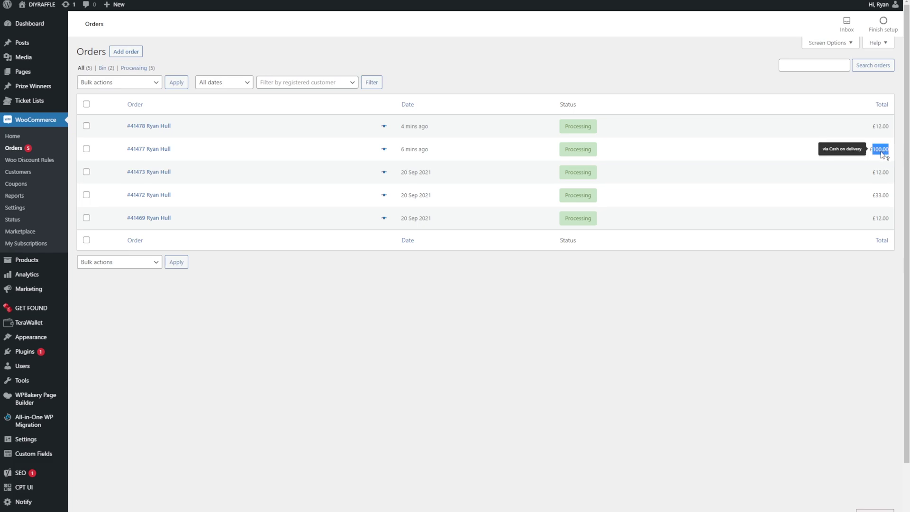
key(ctrl+Tab)
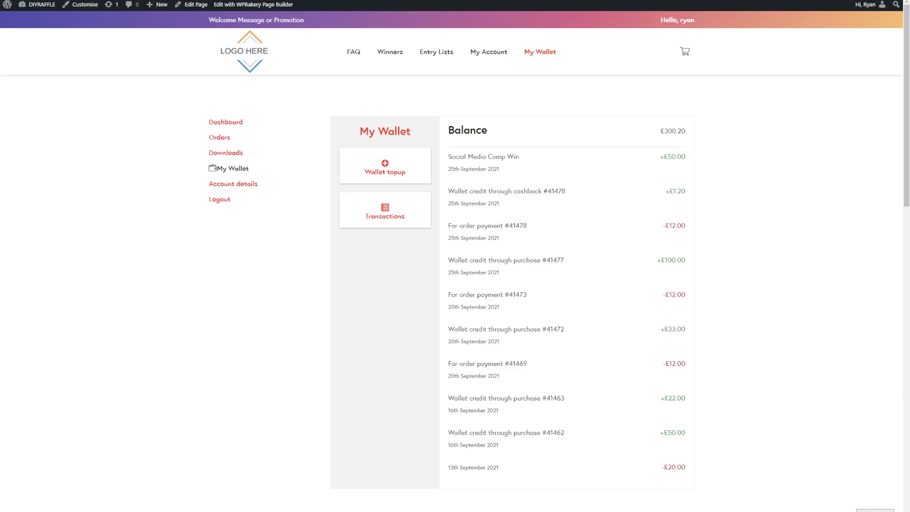
Return to the analytics and open the Products report for Today
key(ctrl+Tab)
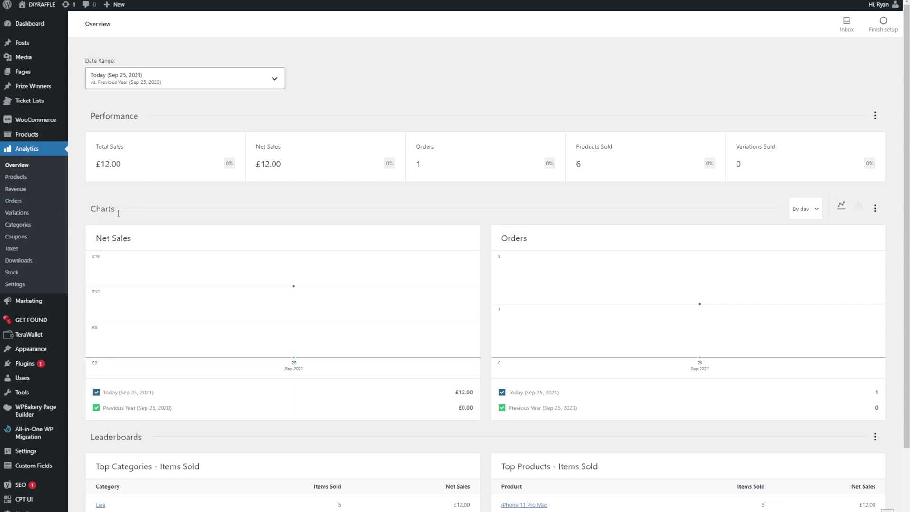
click(22, 180)
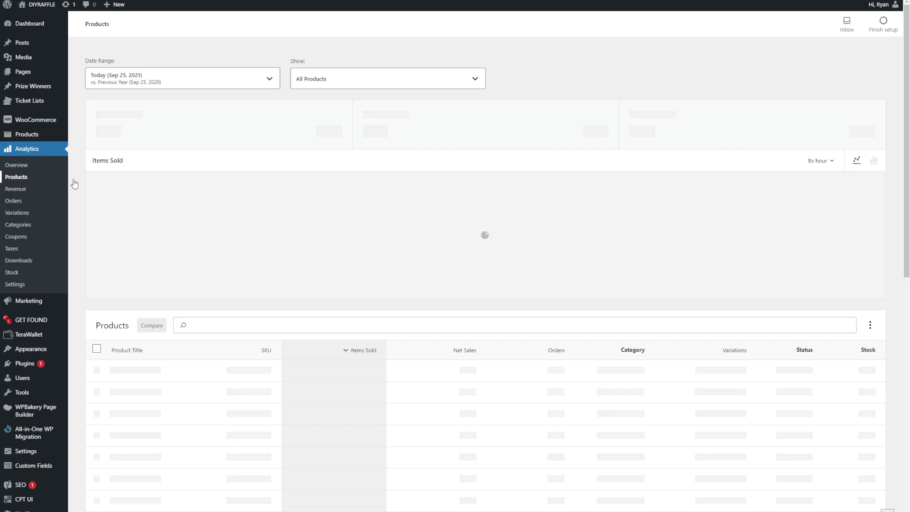